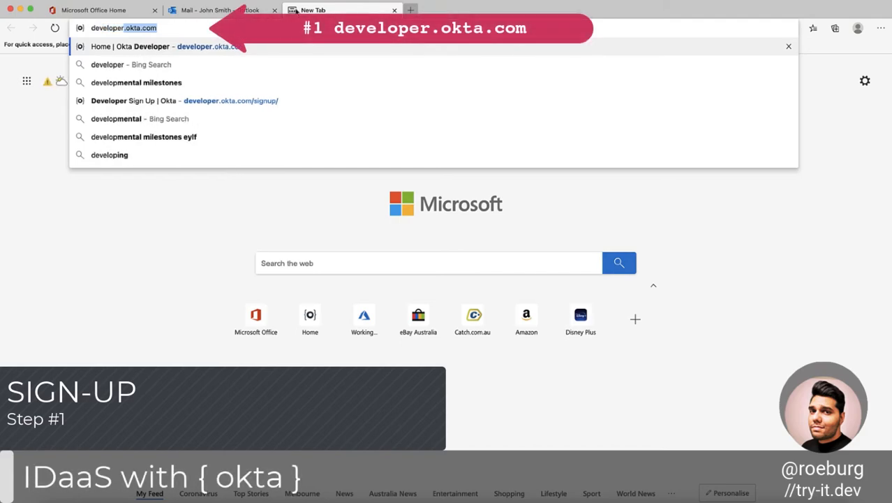
Open the sign-up form at developer.okta.com and enter the account's email, first name and last name.
key(Return)
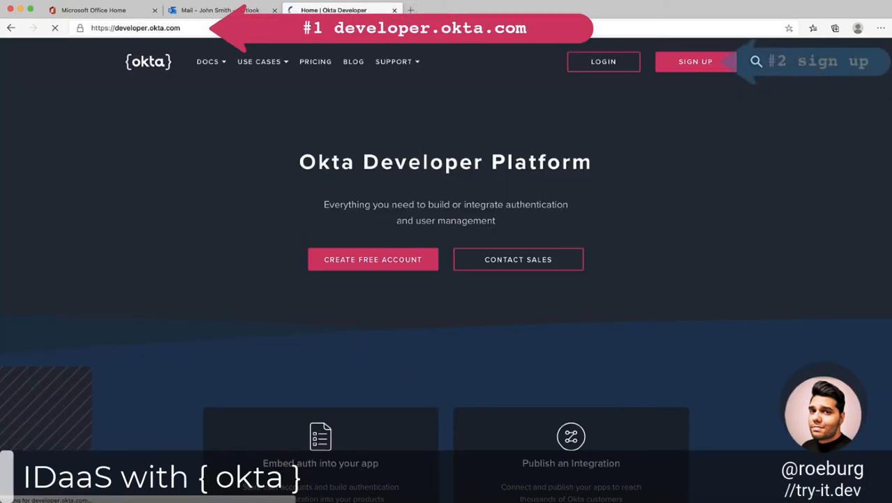
click(726, 67)
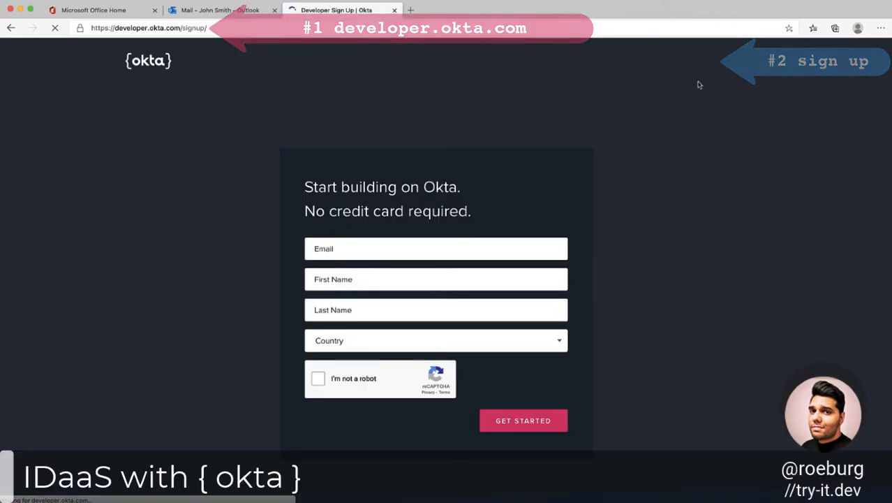
click(511, 247)
key(Tab)
text(John)
key(Tab)
text(Smith)
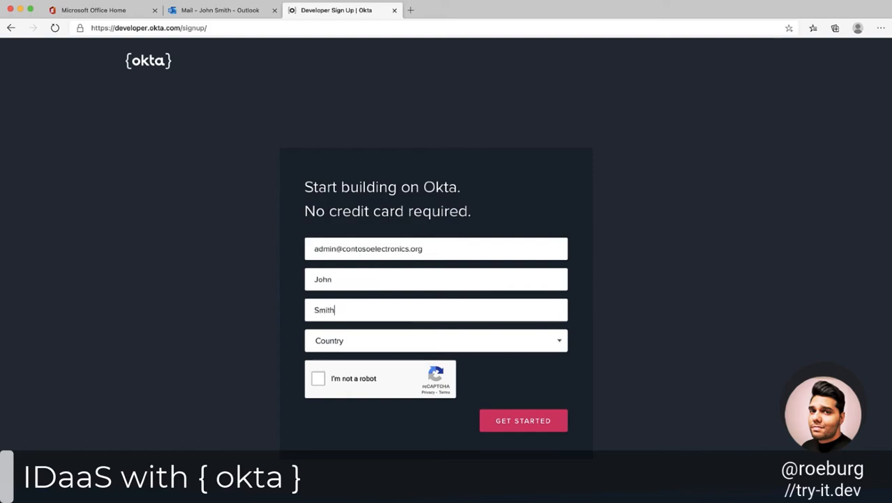
Set the country to Australia, pass the robot check, agree to the terms and submit the sign-up form.
key(Tab)
text(aus)
click(317, 382)
click(309, 461)
click(536, 488)
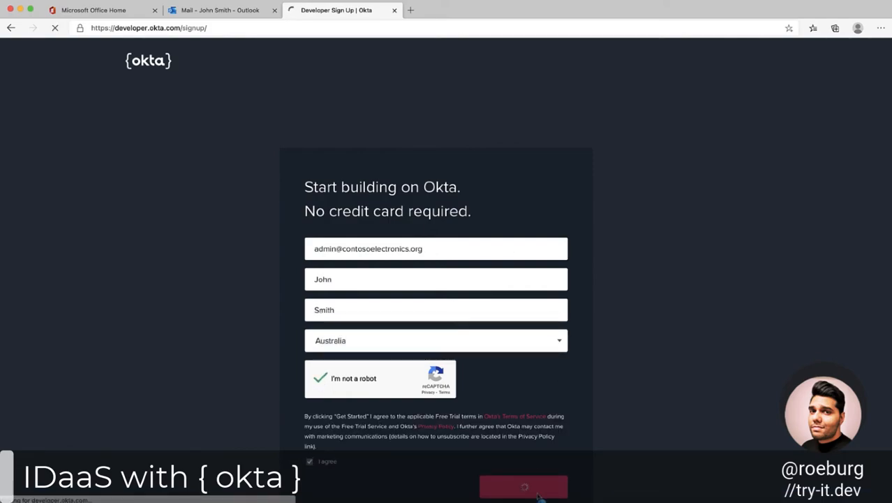
Answer the remaining sign-up questions and complete the registration.
click(559, 247)
click(550, 265)
click(356, 322)
scroll(614, 388, down, 3)
click(309, 301)
click(309, 349)
click(309, 381)
click(397, 334)
click(397, 301)
click(397, 317)
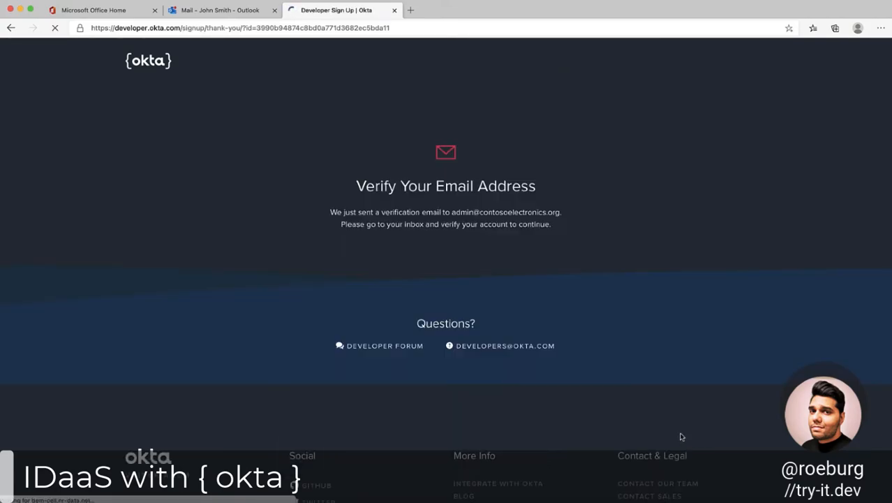
Switch to the Outlook inbox and activate the account from the Okta Developer Team's activation email.
click(241, 10)
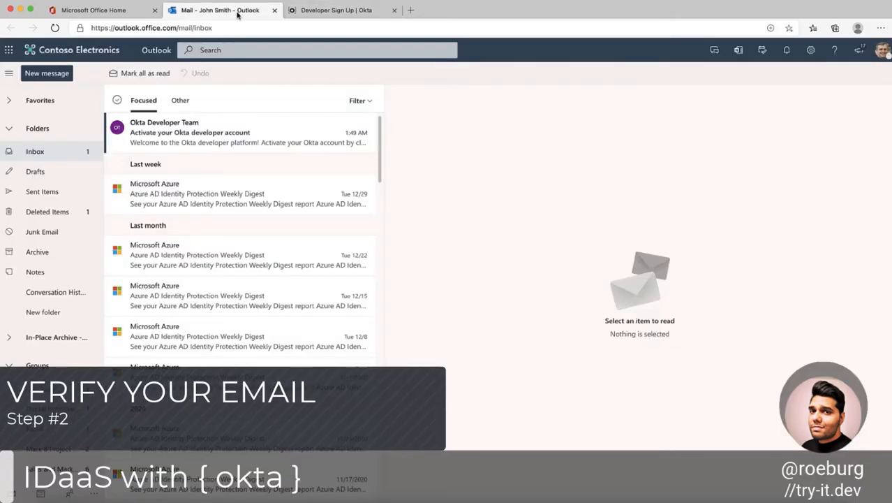
click(316, 129)
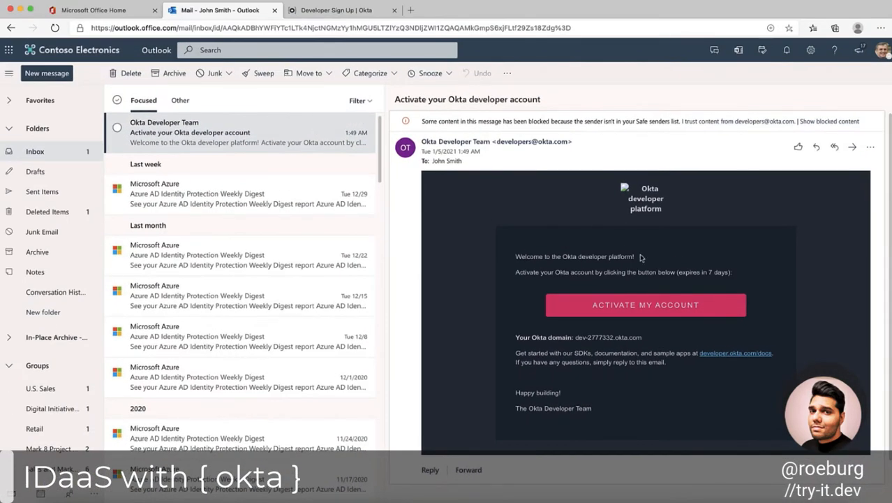
click(649, 313)
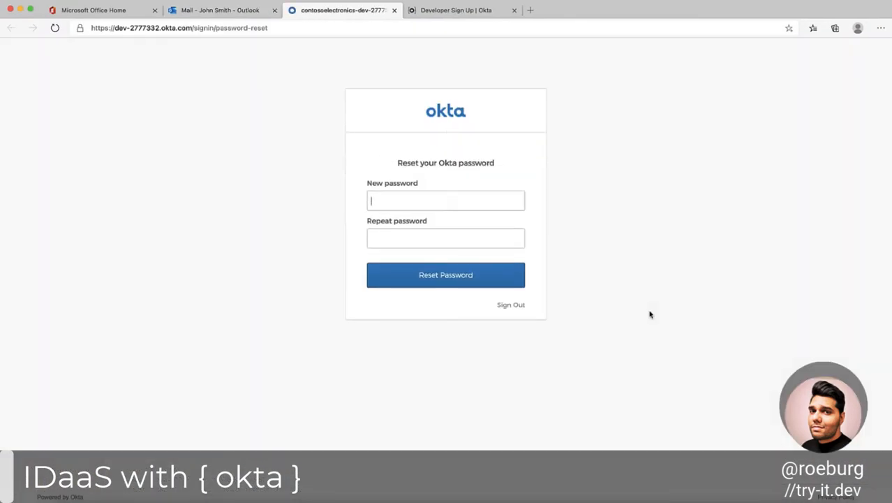
Enter and repeat a new Okta account password and submit the password reset.
text(•••••••)
click(503, 274)
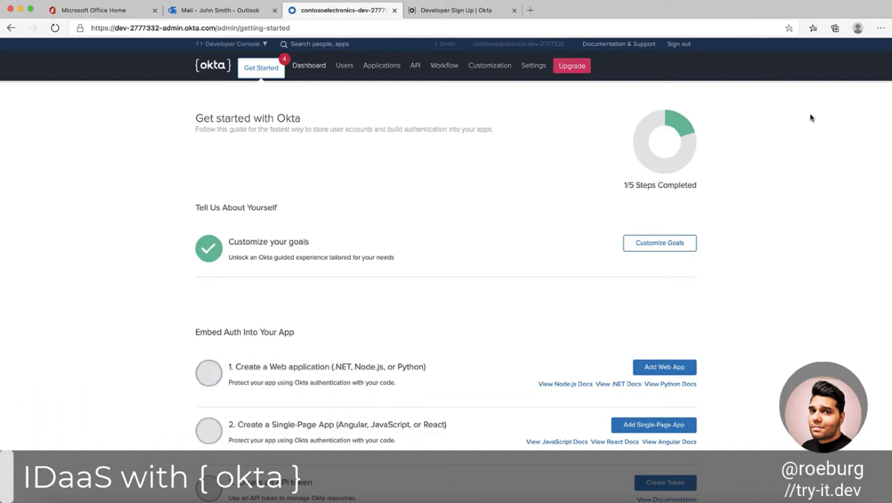
Compare the Developer Console and Classic UI views of the admin dashboard, ending in Classic UI.
click(264, 44)
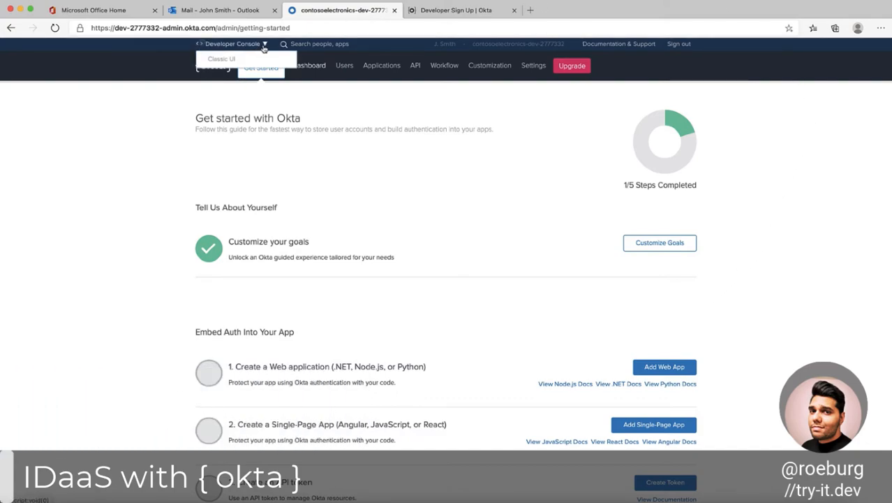
click(249, 59)
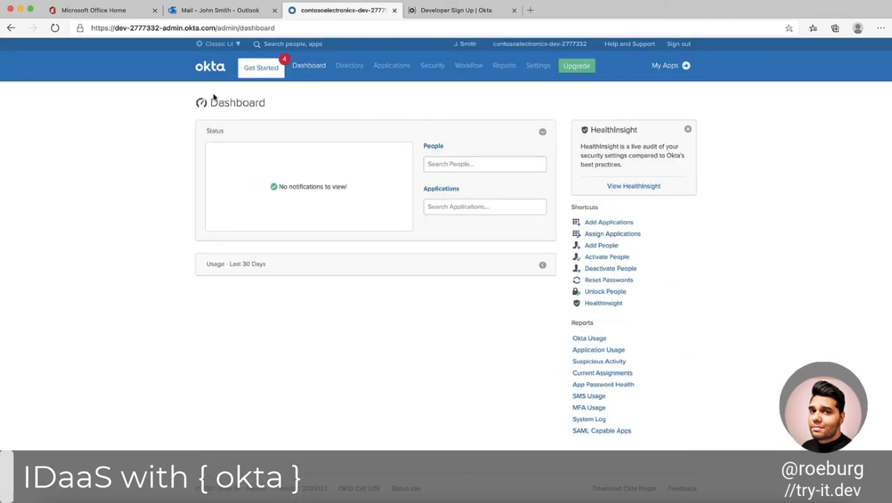
click(230, 45)
click(235, 59)
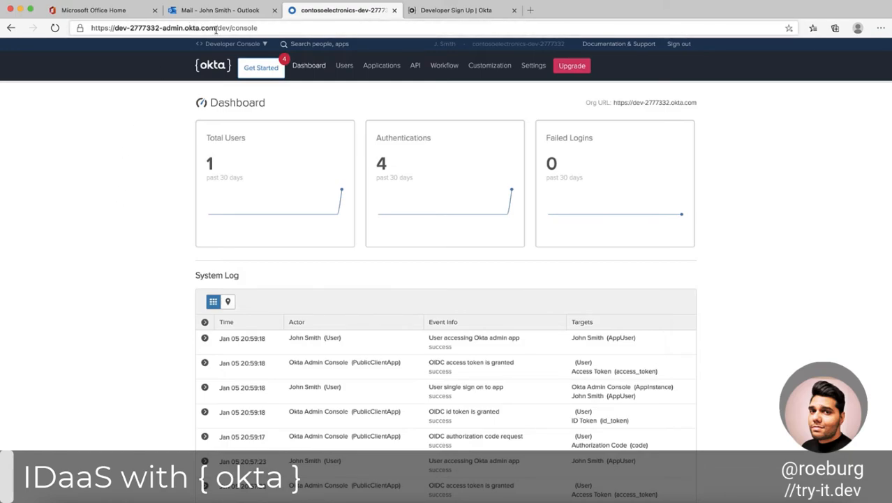
click(232, 43)
click(234, 60)
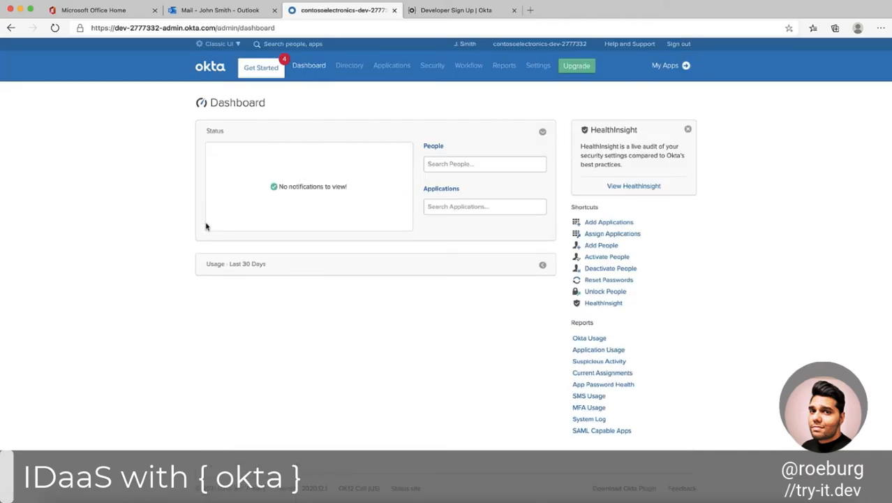
In the account settings, edit the organization contact and set its company name to Contoso Electronics.
mouse_move(537, 66)
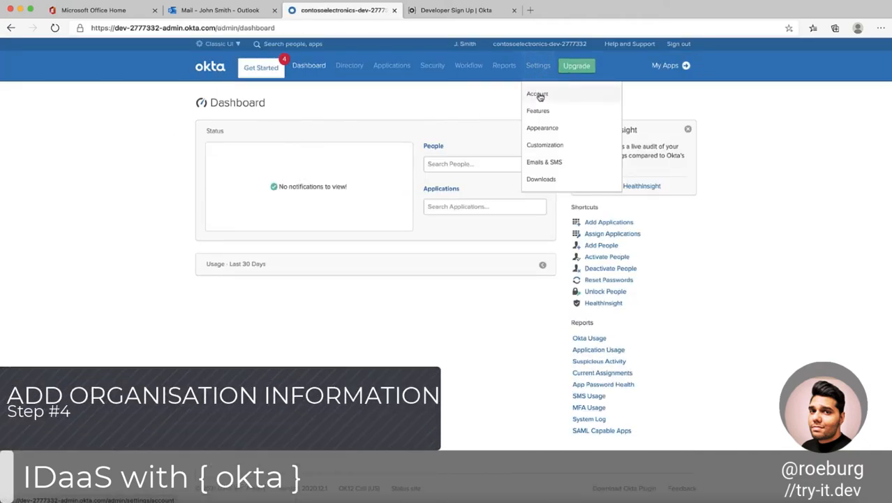
click(538, 91)
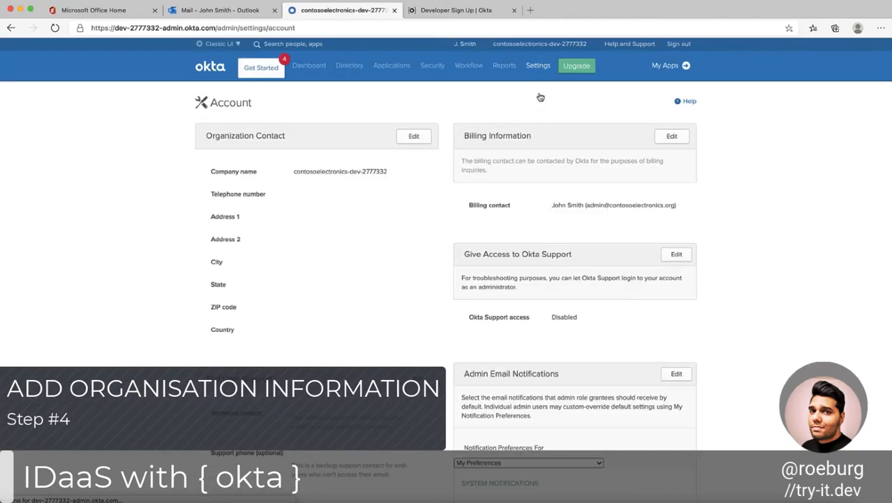
click(417, 141)
drag(399, 172, 201, 180)
text(Contoso Electronics)
Fill in the organization contact's first address line, city, ZIP code and country, and save the details.
key(Tab)
key(Tab)
text(123 Main St)
key(Tab)
key(Tab)
text(Melbourne)
key(Tab)
key(Tab)
text(3000)
key(Tab)
text(Aust)
click(432, 326)
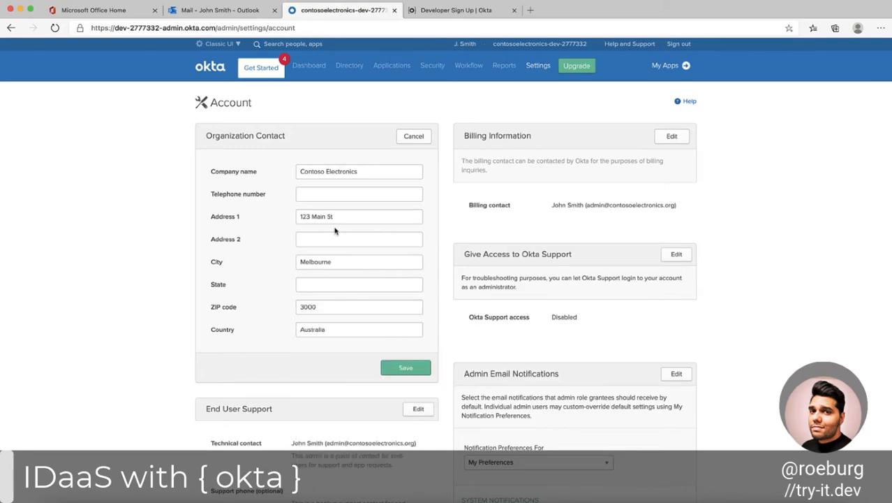
click(417, 368)
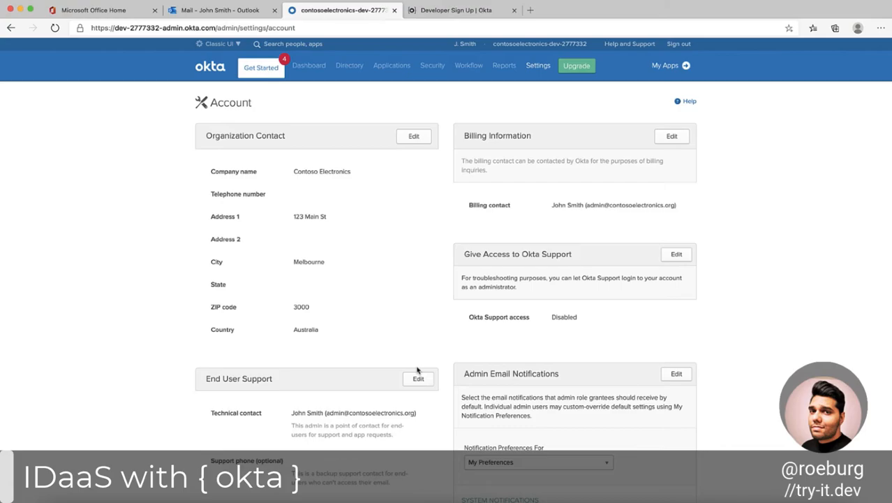
Review the remaining account settings, plus the early access and beta options in the Features settings.
scroll(129, 440, down, 5)
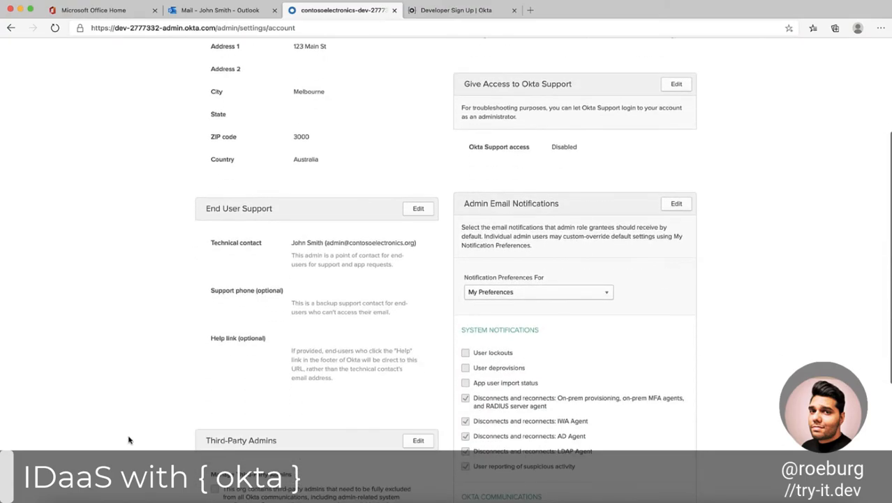
scroll(129, 440, down, 2)
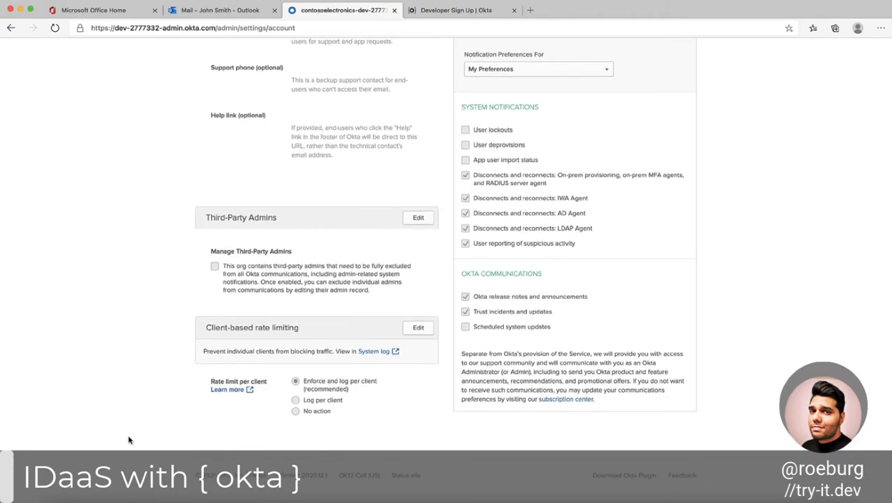
scroll(129, 440, up, 3)
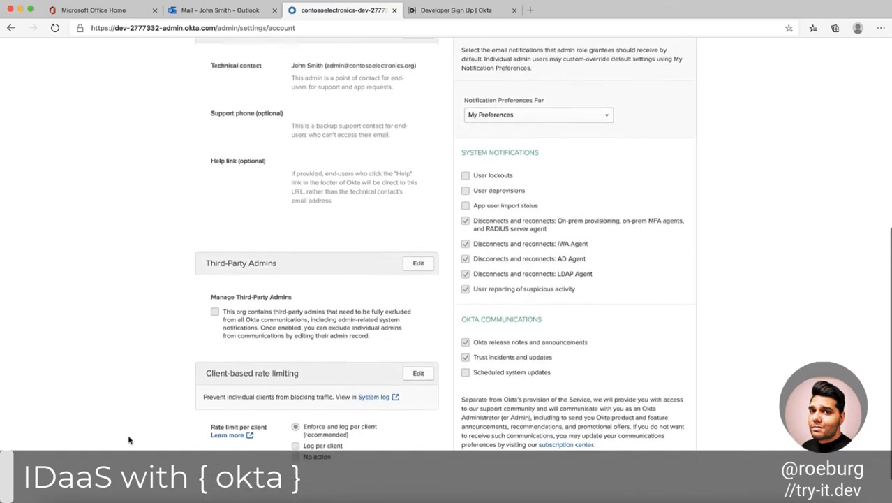
scroll(128, 439, up, 5)
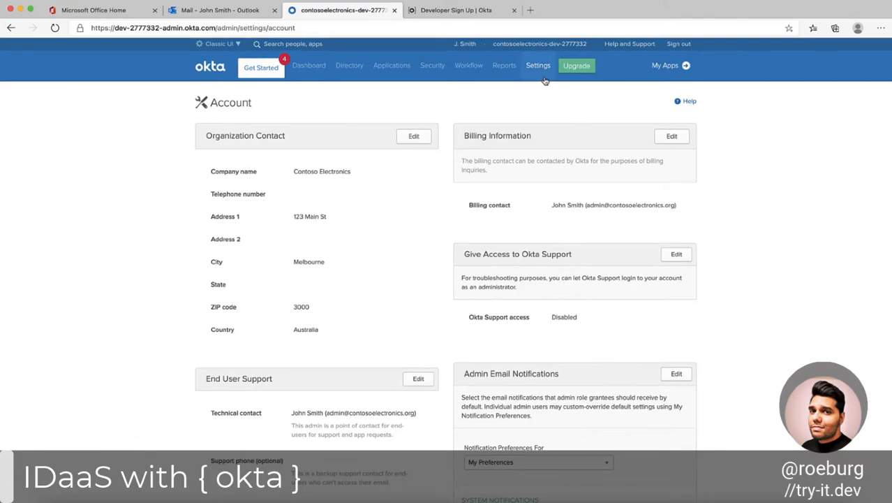
mouse_move(543, 78)
click(561, 113)
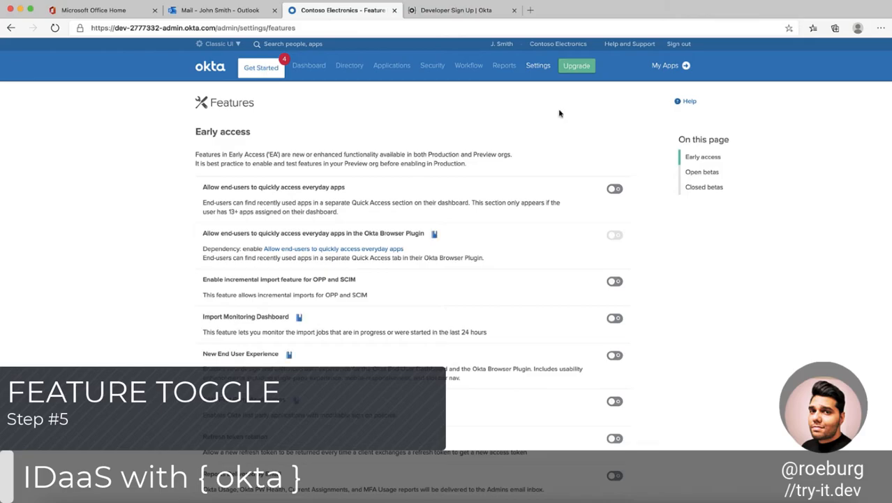
scroll(834, 314, down, 2)
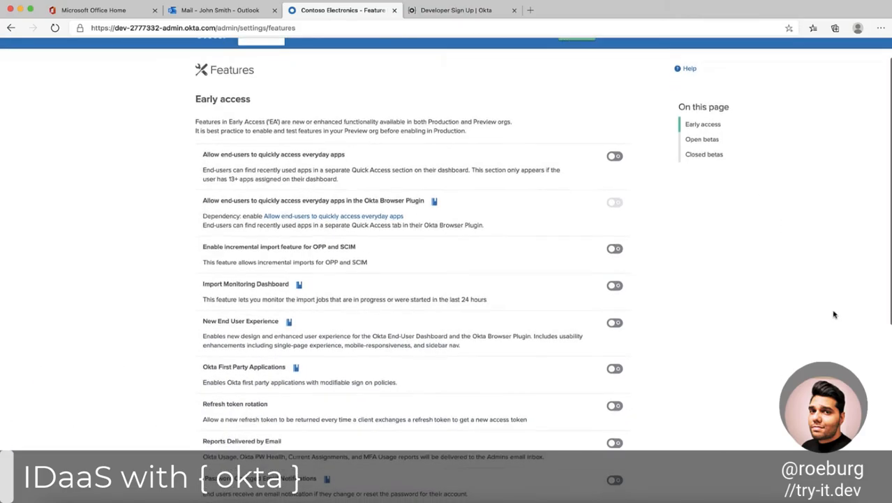
scroll(833, 314, down, 3)
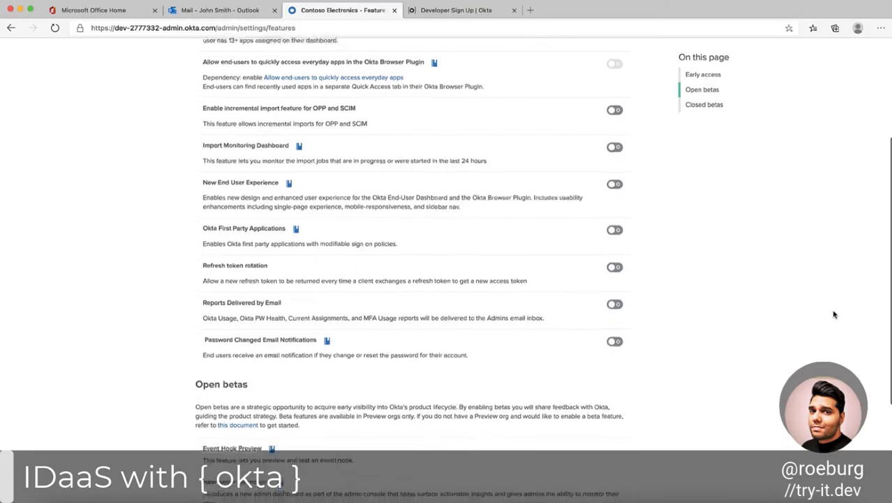
scroll(834, 314, down, 3)
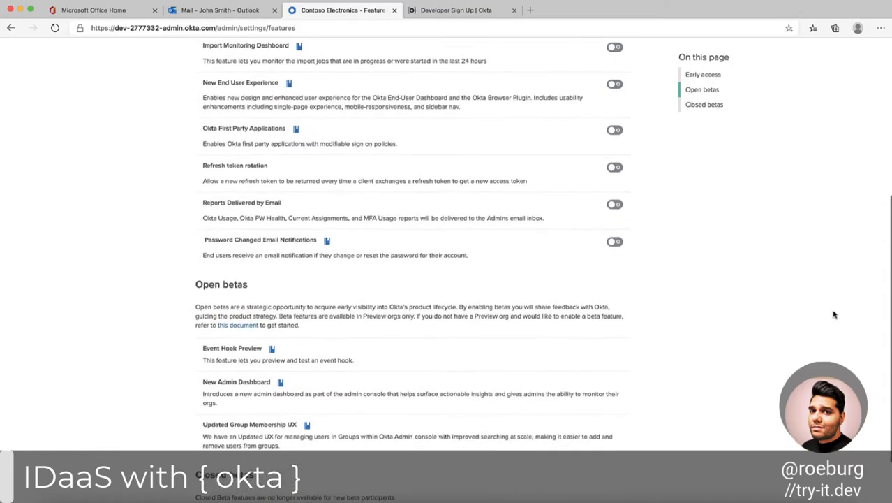
scroll(834, 315, down, 1)
scroll(834, 315, up, 10)
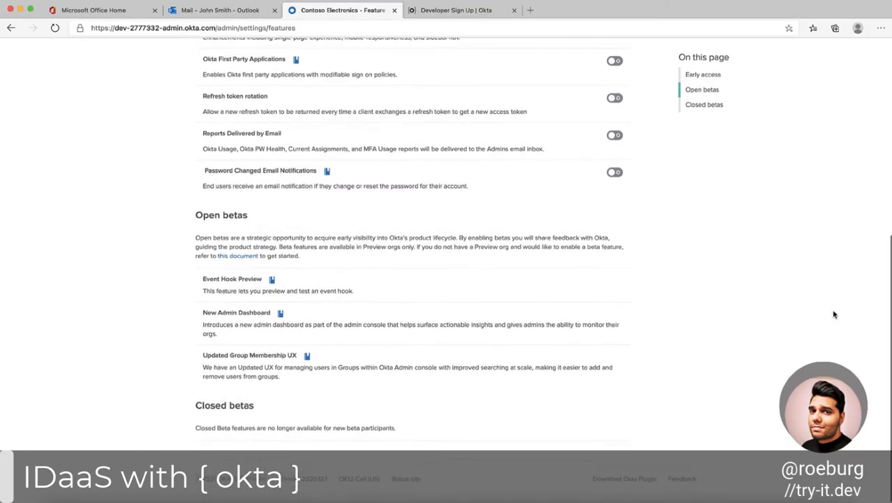
Upload contoso-electronics.png from the Desktop as the organization logo in the Appearance settings.
mouse_move(538, 65)
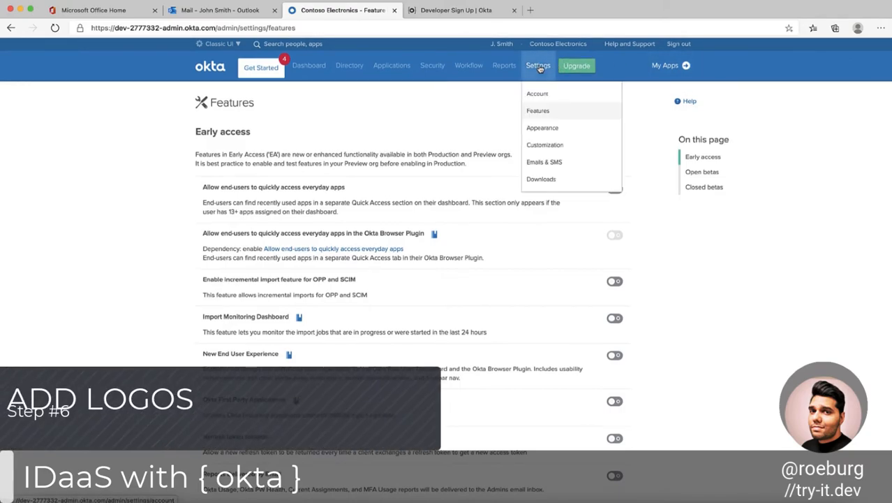
click(543, 130)
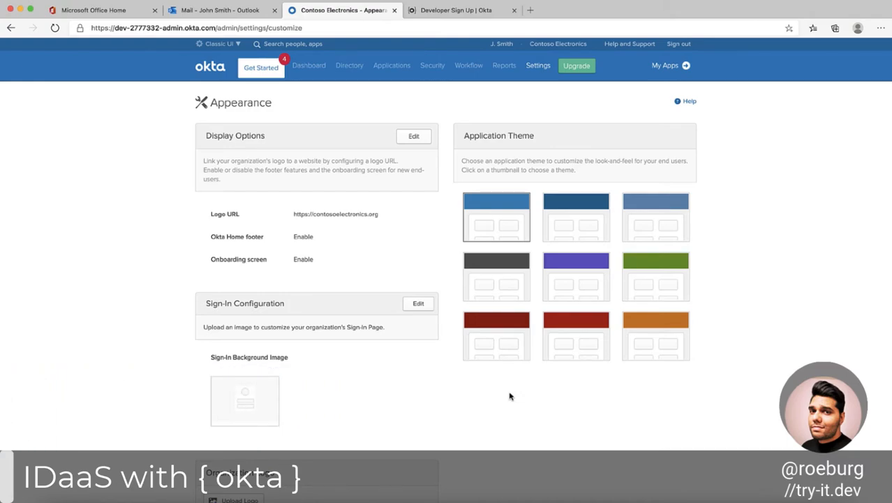
scroll(510, 396, down, 5)
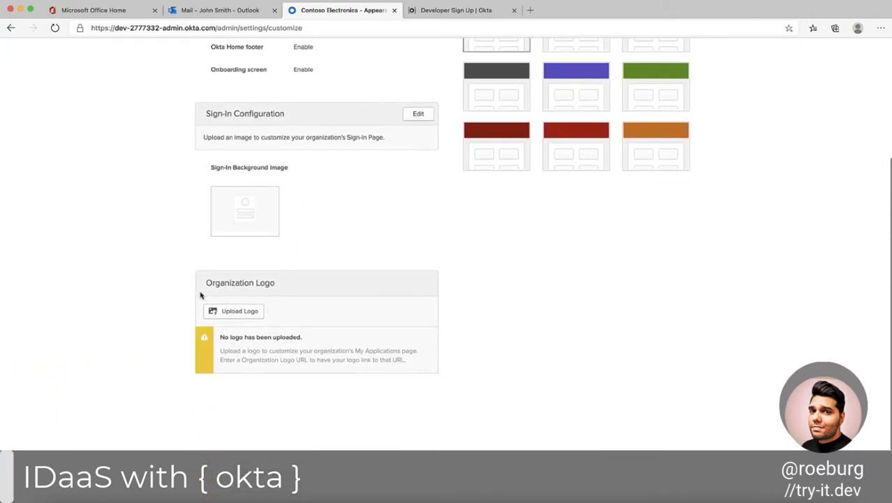
click(235, 311)
click(225, 355)
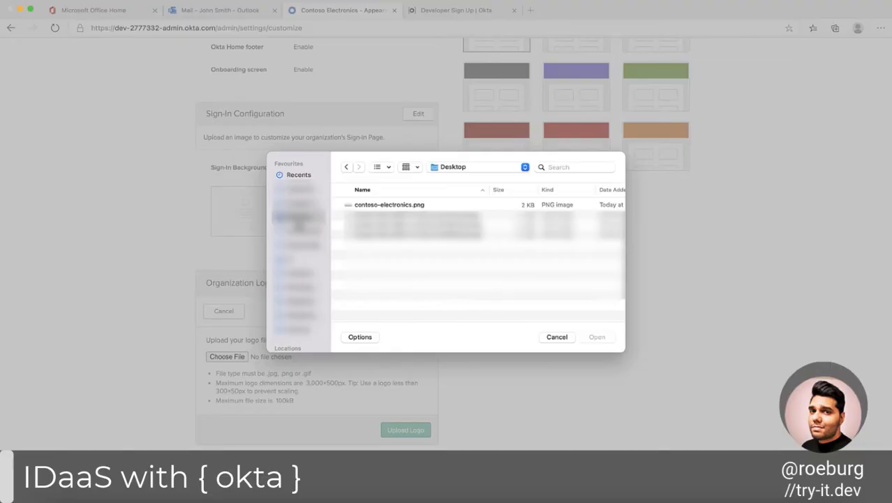
click(393, 204)
click(597, 337)
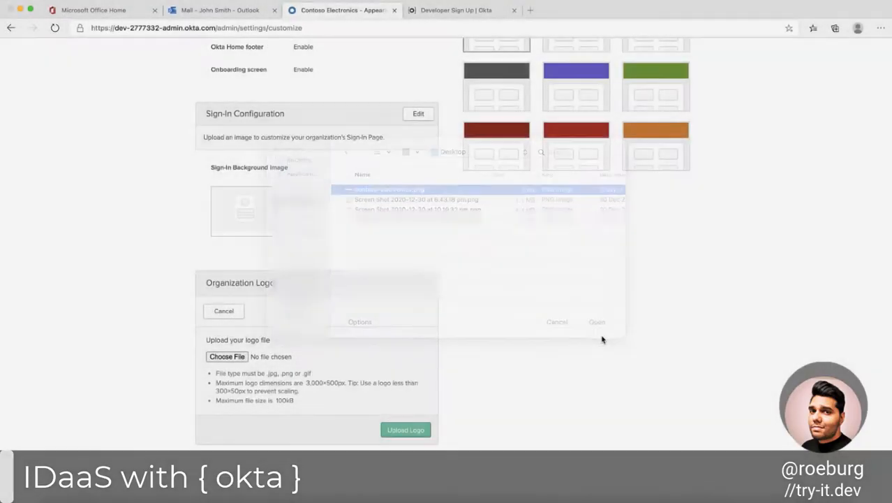
click(412, 430)
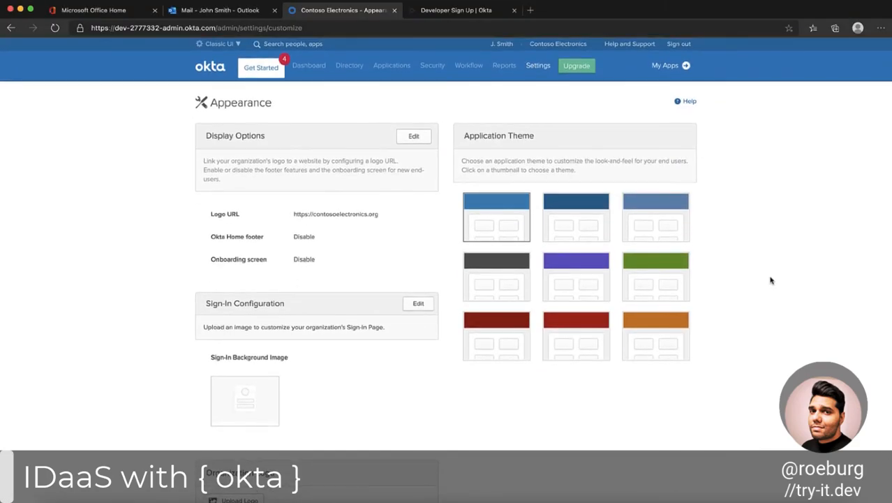
Switch to Chrome and open the organization's sign-in page at dev-2777332.okta.com to check the logo.
key(ctrl+Up)
click(365, 197)
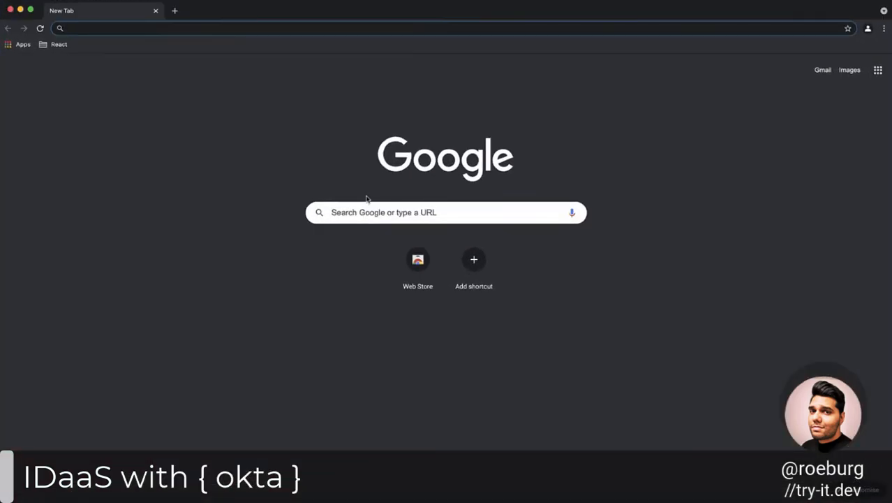
text(https://dev-2777332.okta.com/)
key(Return)
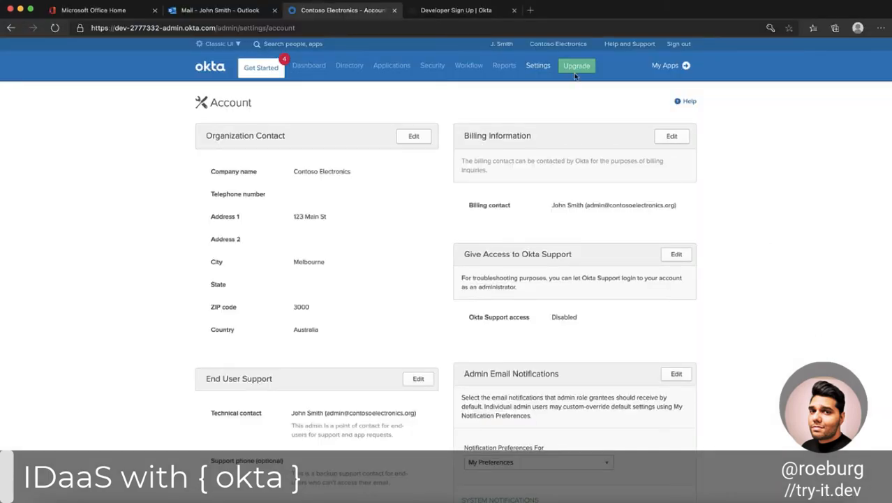
Start the Custom URL Domain setup from the Customization settings and submit login.contosoelectronics.org as the custom domain name.
mouse_move(538, 67)
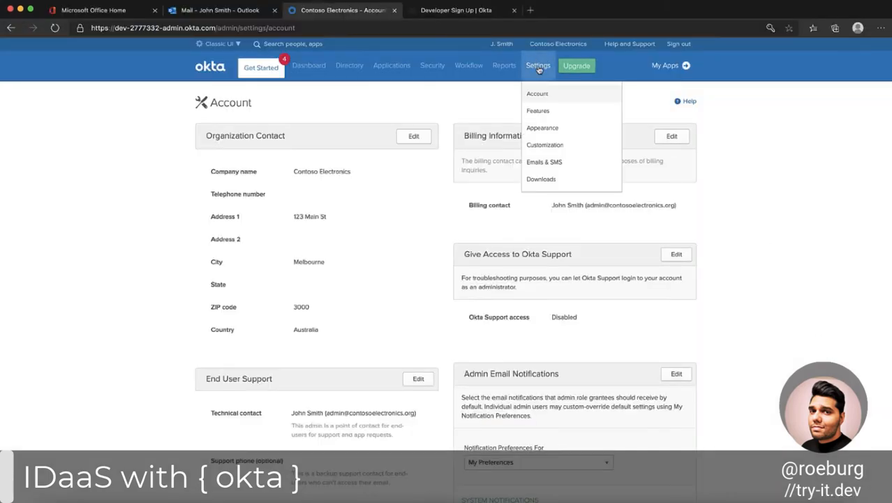
click(556, 145)
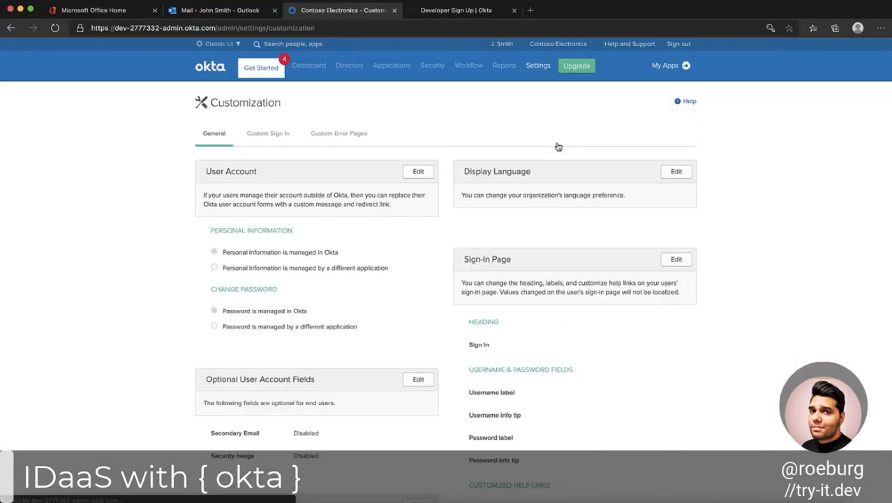
scroll(367, 357, down, 10)
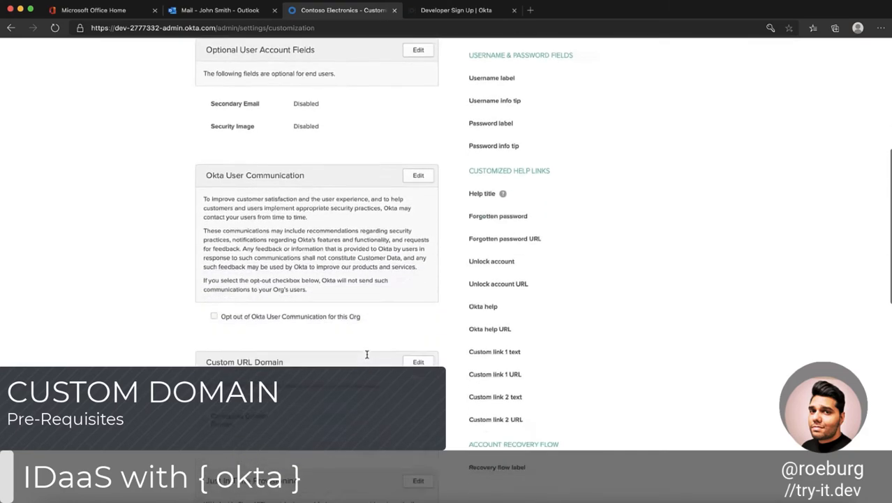
click(418, 263)
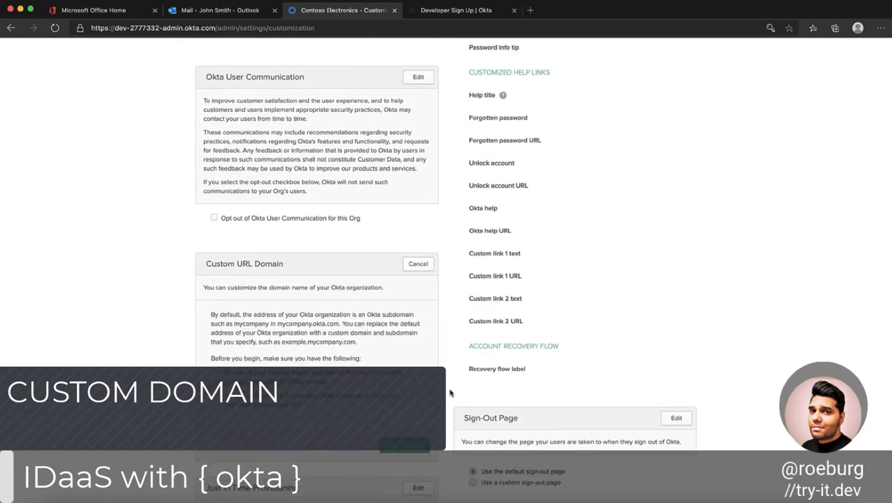
scroll(450, 393, down, 1)
scroll(450, 393, down, 2)
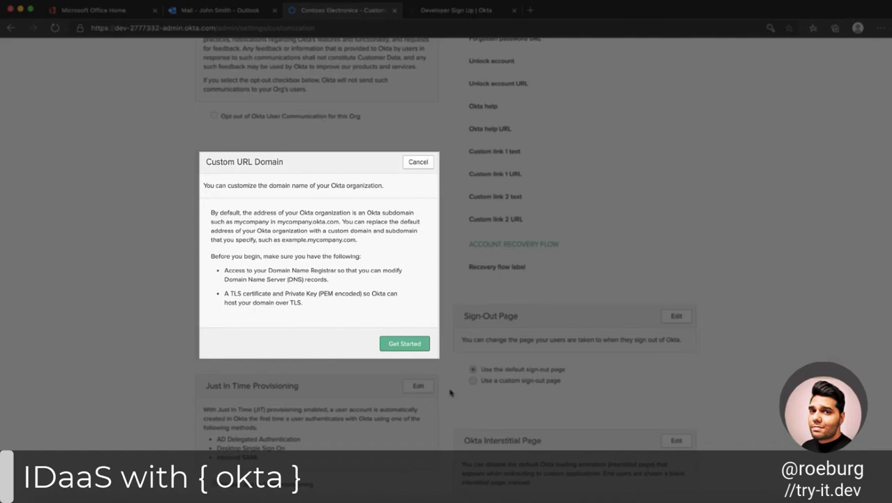
click(405, 343)
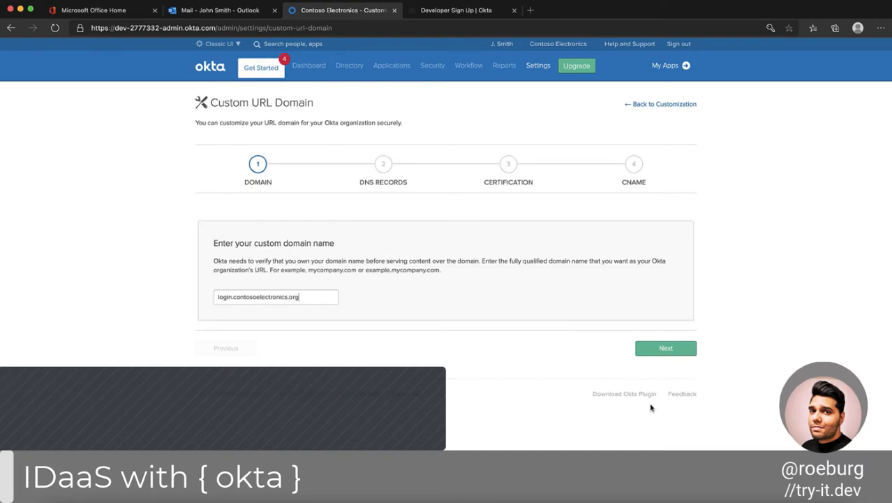
click(677, 348)
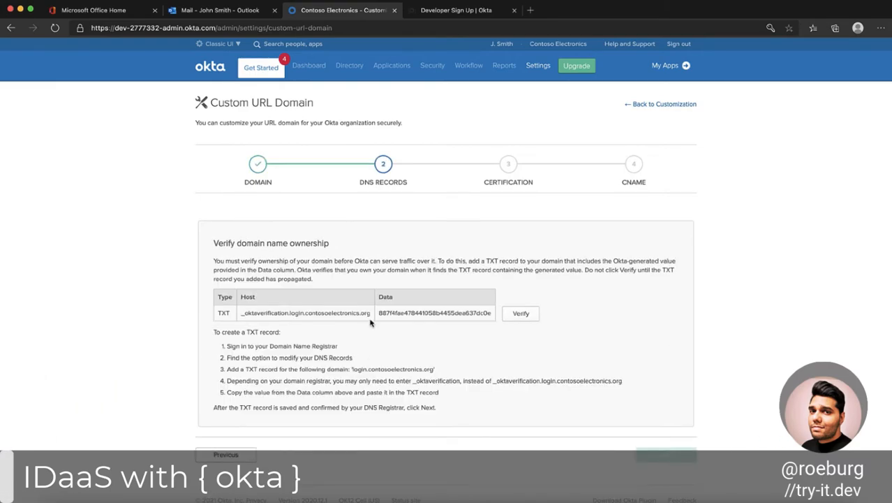
Copy the Okta verification host and, in Google Domains in Chrome, use it as the name of a new TXT custom resource record.
drag(361, 315, 240, 315)
right_click(258, 317)
click(279, 125)
click(295, 135)
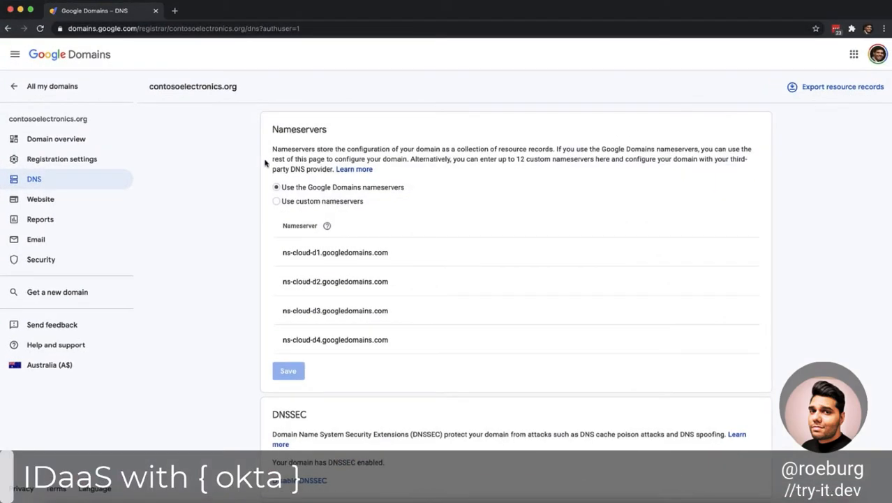
scroll(266, 162, down, 8)
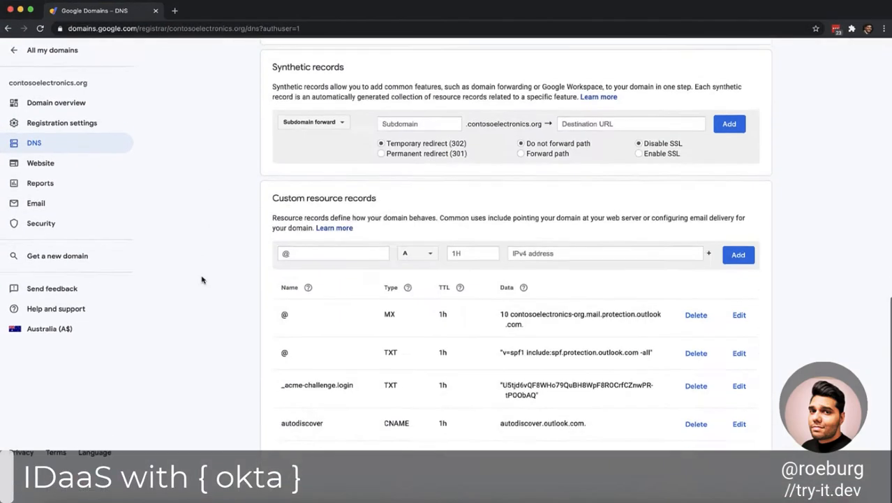
scroll(331, 287, up, 1)
click(329, 289)
key(super+v)
click(416, 289)
scroll(415, 377, down, 2)
click(411, 423)
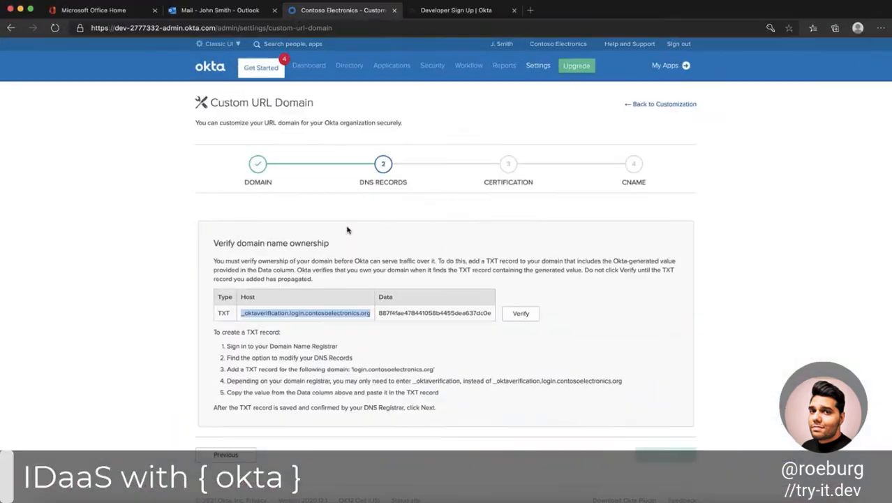
Copy the Okta-generated verification value, enter it as the new TXT record's data in Google Domains, and add the record.
double_click(222, 181)
right_click(221, 181)
click(244, 92)
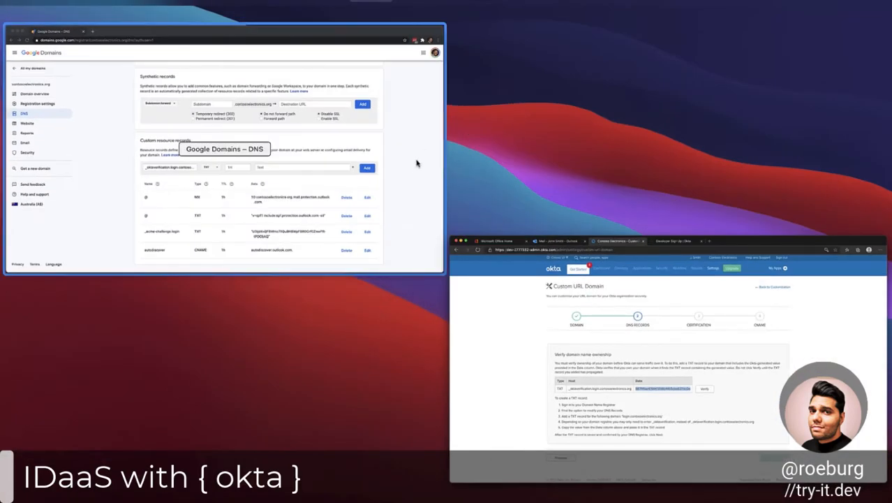
click(537, 290)
key(super+v)
key(Return)
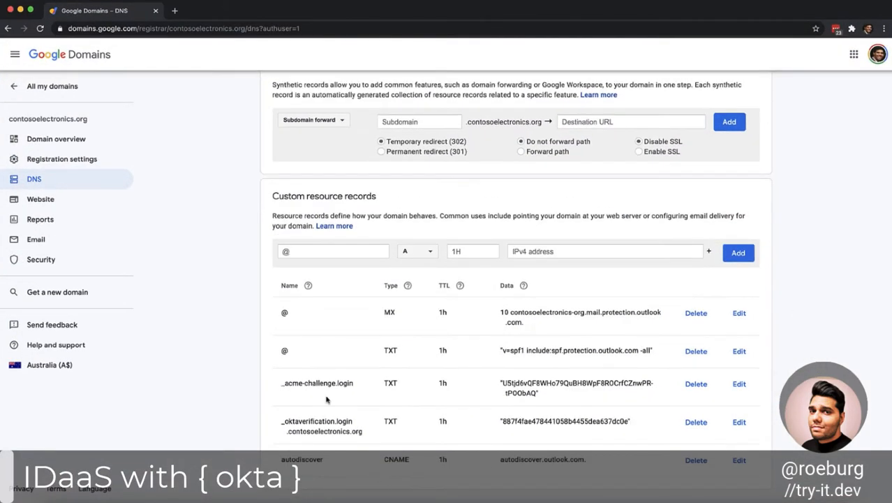
Shorten the Okta verification TXT record's name to _oktaverification.login and save the record.
click(740, 422)
click(338, 427)
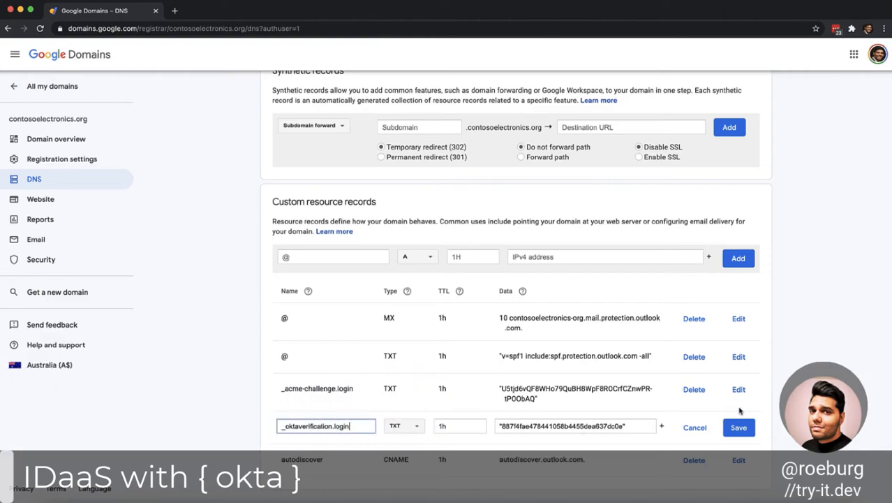
click(737, 430)
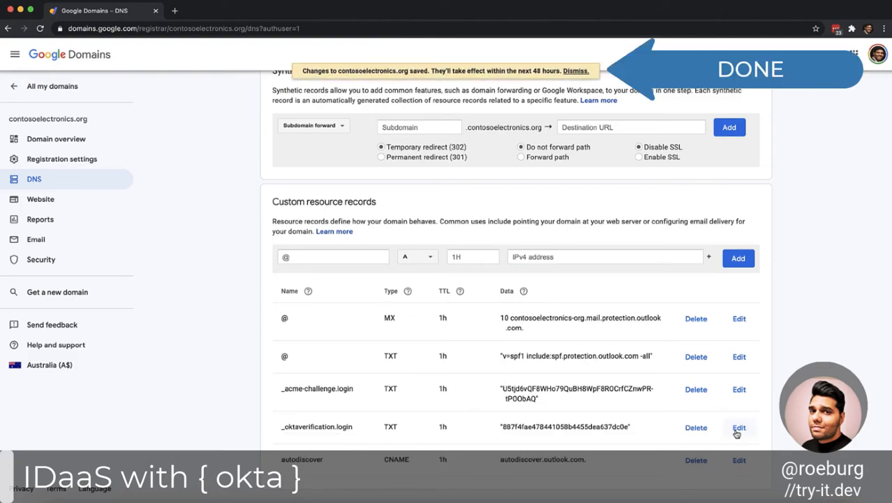
Switch to the Dig web interface in Edge and look up the TXT record for _oktaverification.login.contosoelectronics.org.
key(ctrl+Up)
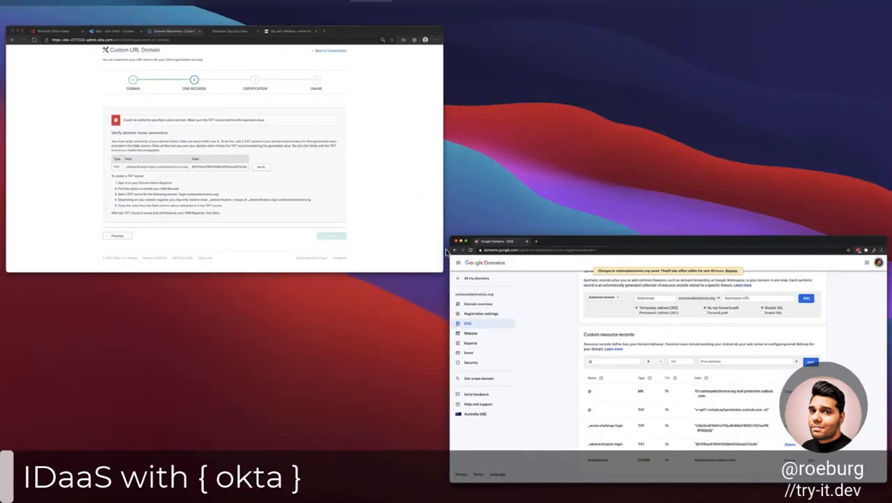
click(424, 243)
click(564, 13)
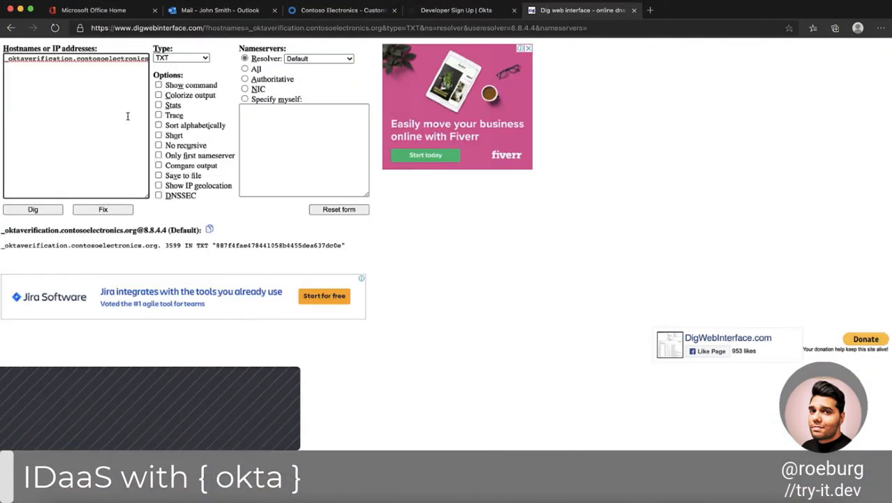
click(79, 60)
text(.login.)
click(33, 210)
click(181, 58)
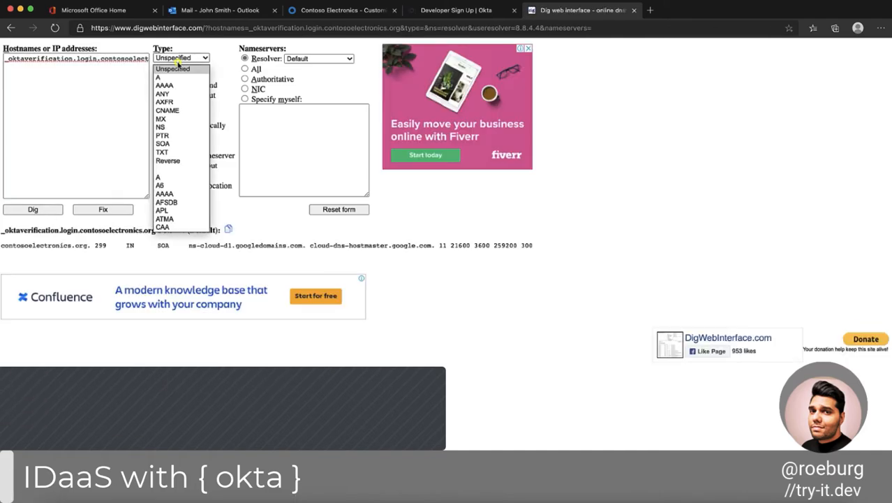
click(163, 151)
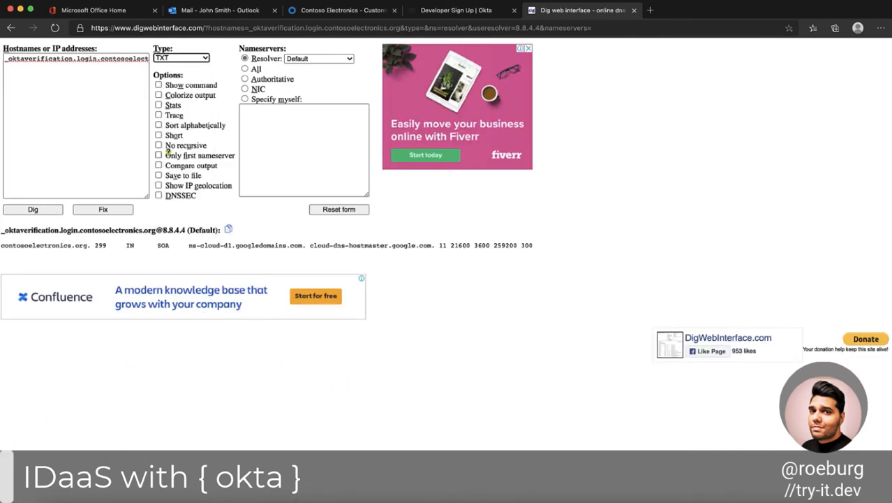
click(43, 211)
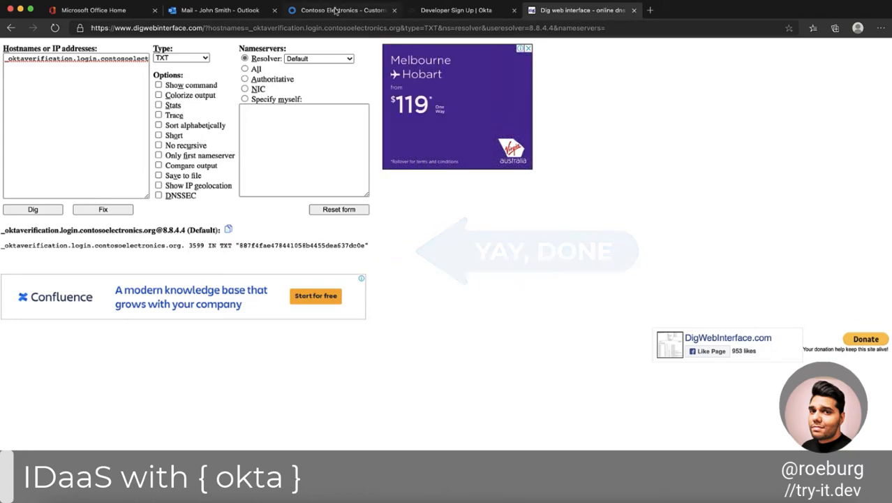
Verify ownership of the custom domain in the Okta setup and proceed to the certification stage.
click(341, 10)
click(536, 289)
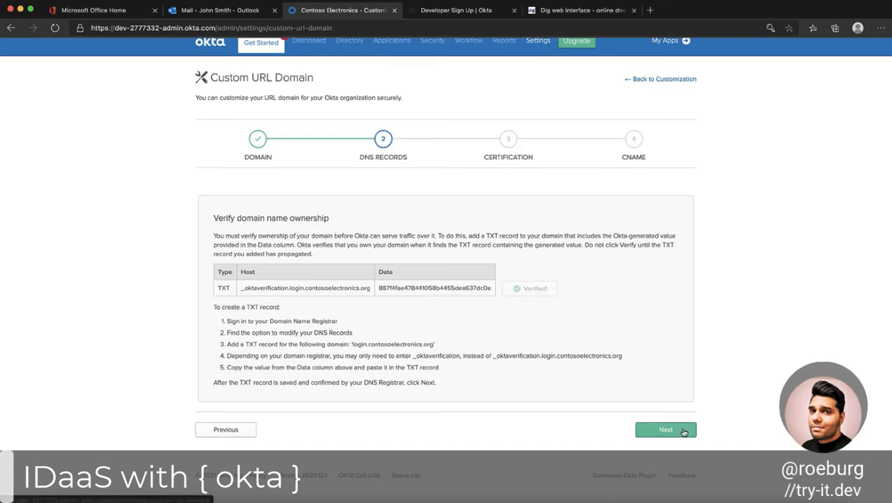
click(665, 429)
Check the required PEM formats, fill in the TLS certificate, private key and certificate chain, and submit them.
scroll(684, 431, down, 2)
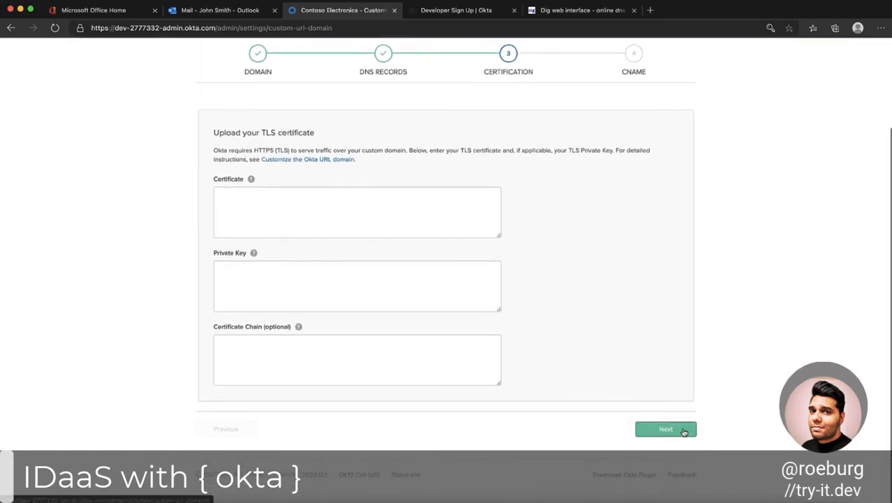
mouse_move(251, 181)
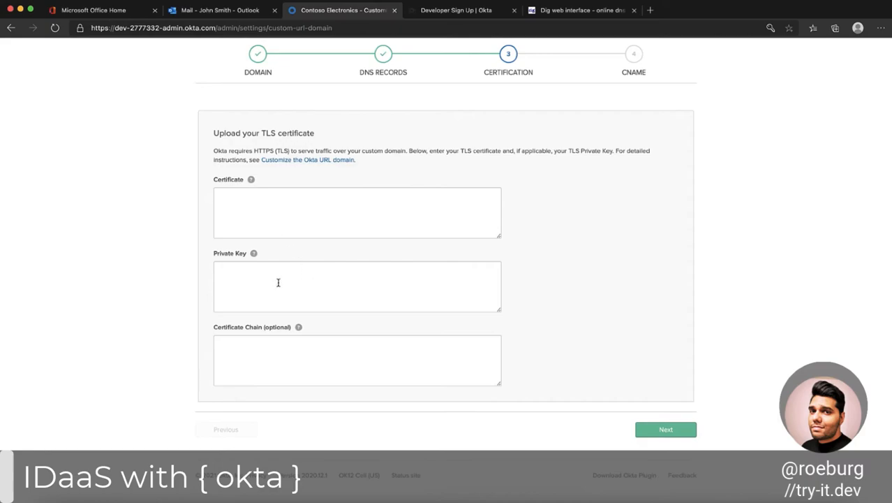
mouse_move(253, 254)
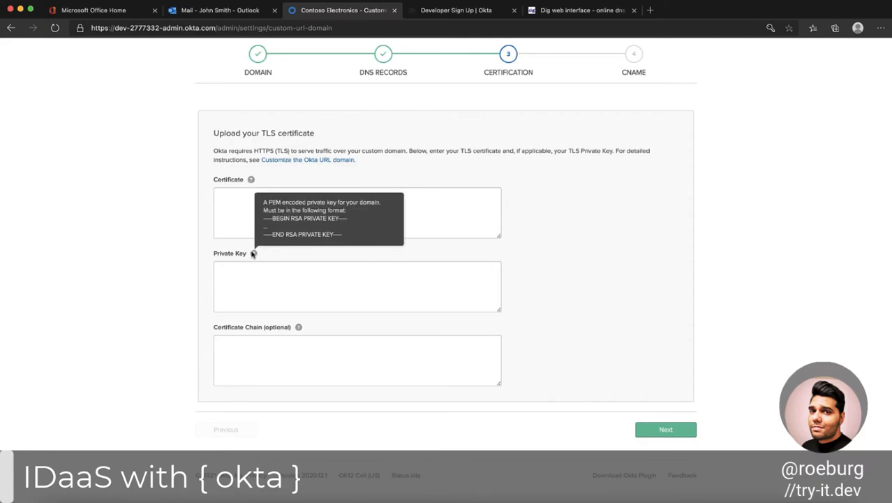
mouse_move(298, 329)
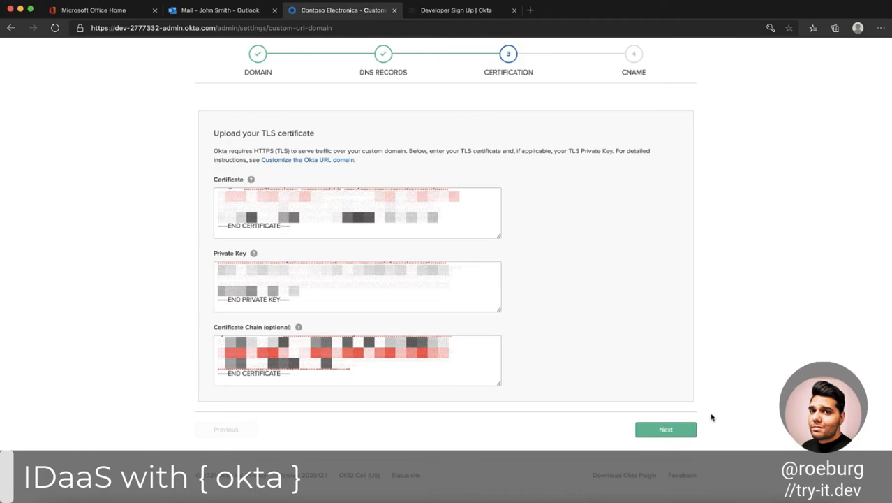
click(682, 432)
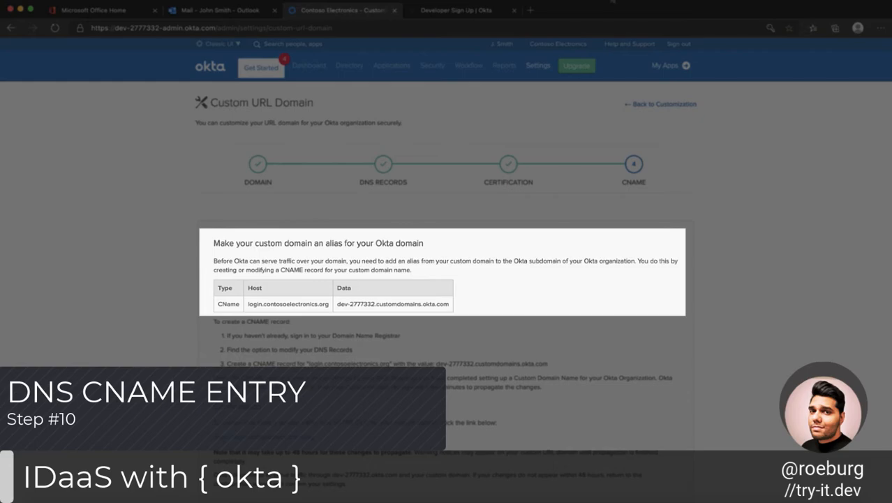
Add a CNAME record for login.contosoelectronics.org in Google Domains with dev-2777332.customdomains.okta.com as its data.
scroll(737, 186, down, 3)
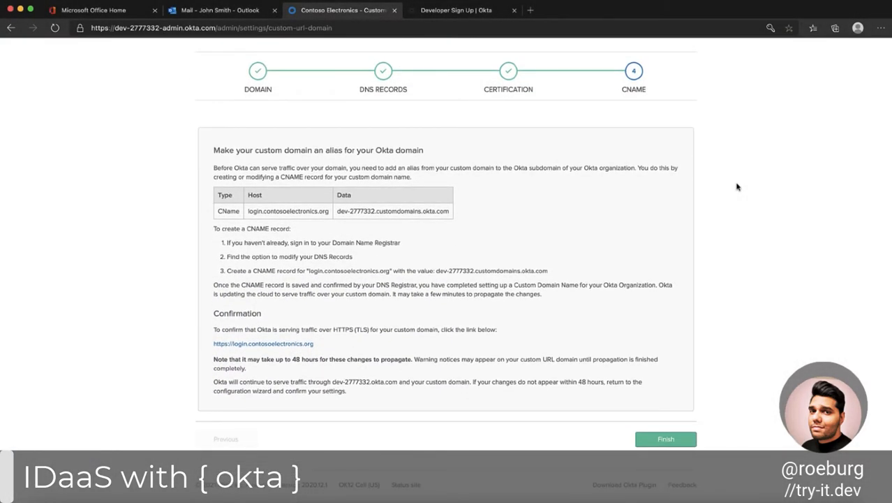
drag(328, 211, 249, 212)
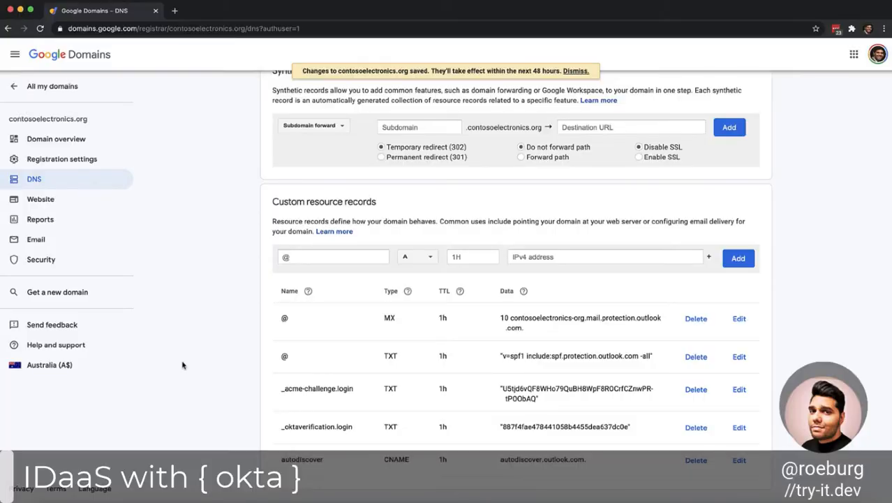
click(334, 258)
click(419, 256)
click(419, 302)
click(559, 258)
key(super+v)
click(739, 260)
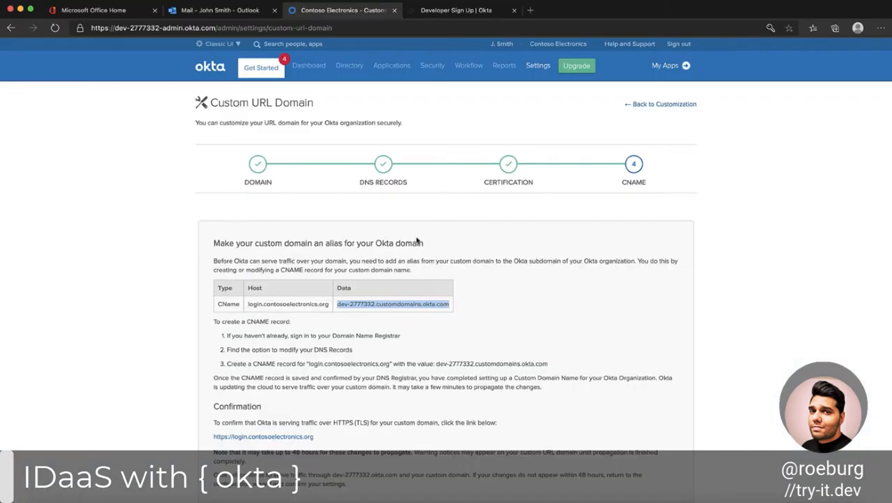
Finish the custom domain setup in Okta and open the configured domain login.contosoelectronics.org in a new tab to check it.
scroll(709, 409, down, 5)
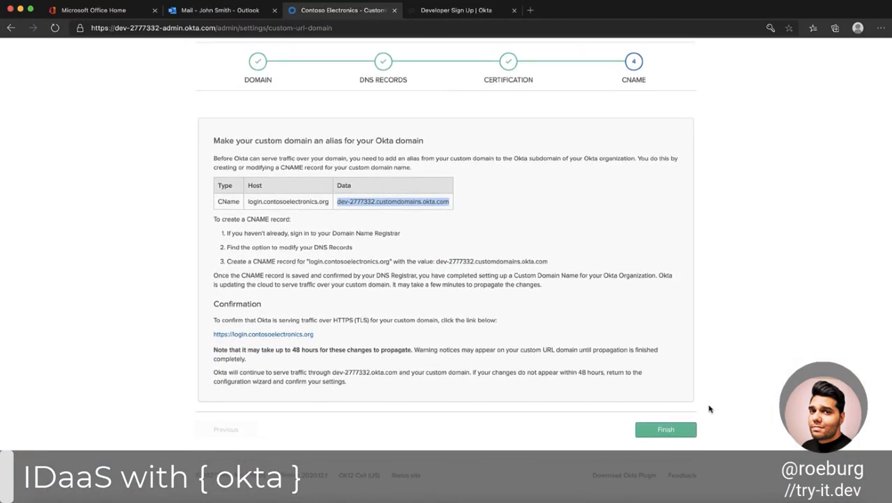
click(657, 436)
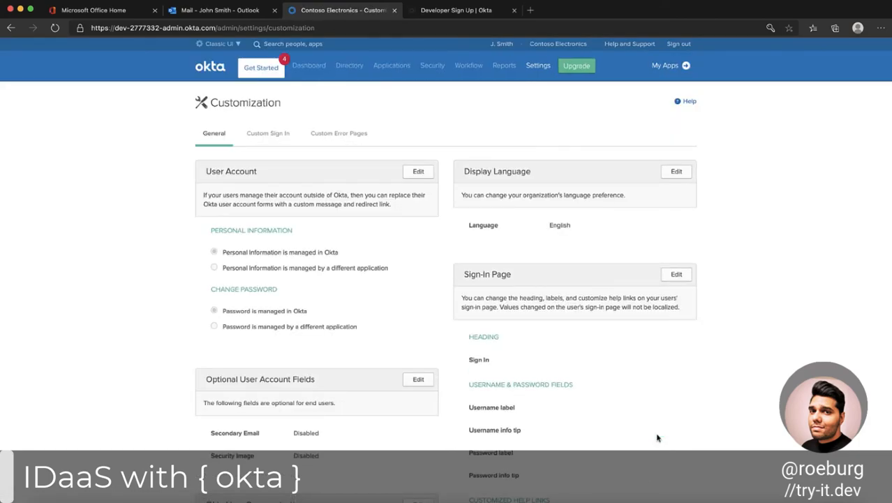
scroll(851, 242, down, 5)
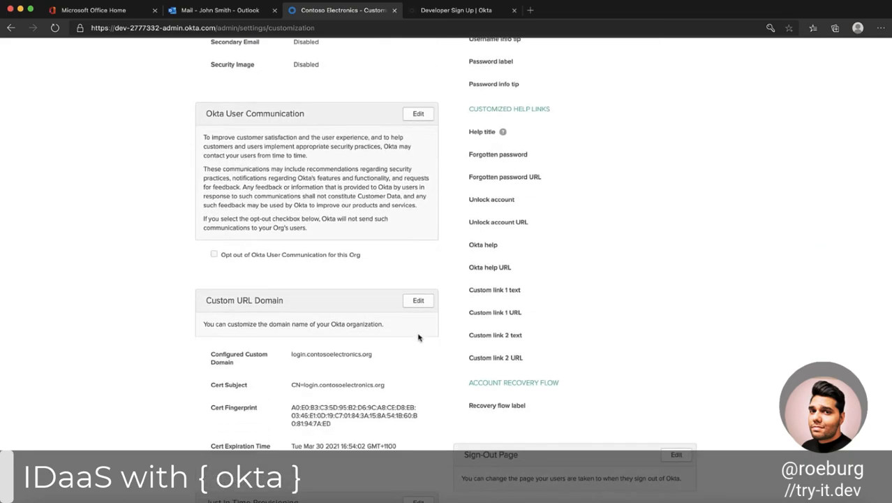
triple_click(291, 358)
click(530, 10)
key(ctrl+v)
key(Return)
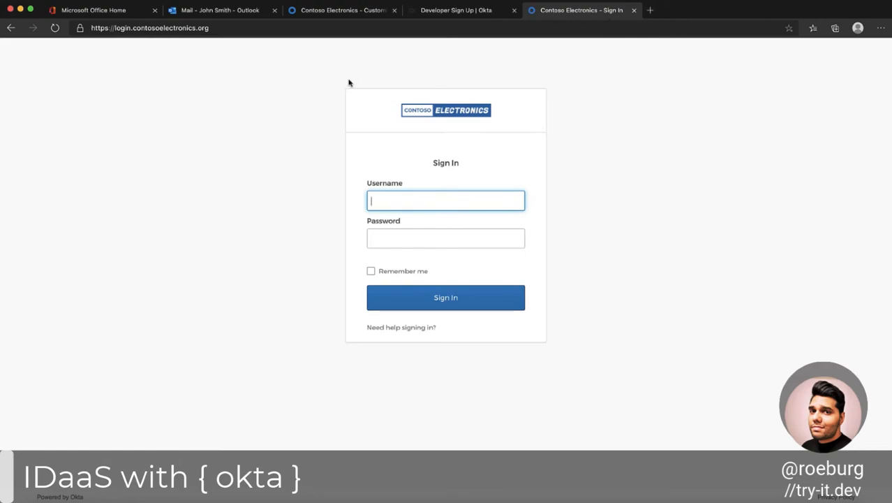
click(363, 15)
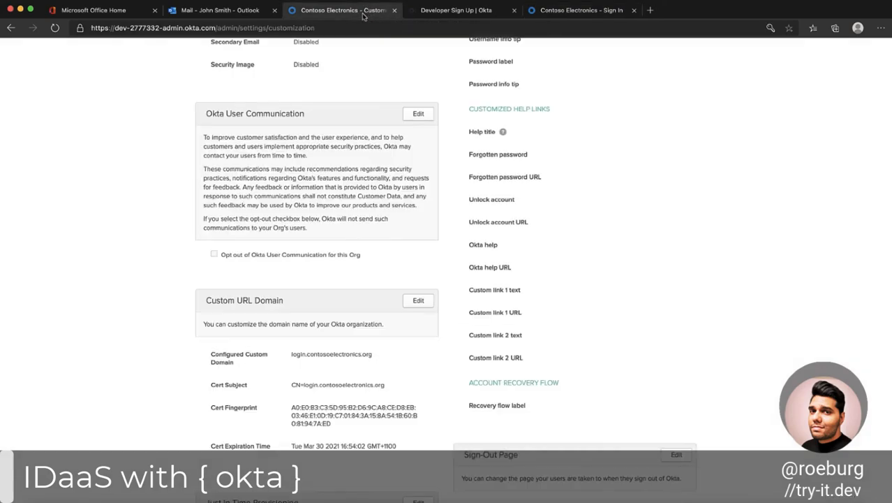
scroll(256, 234, up, 10)
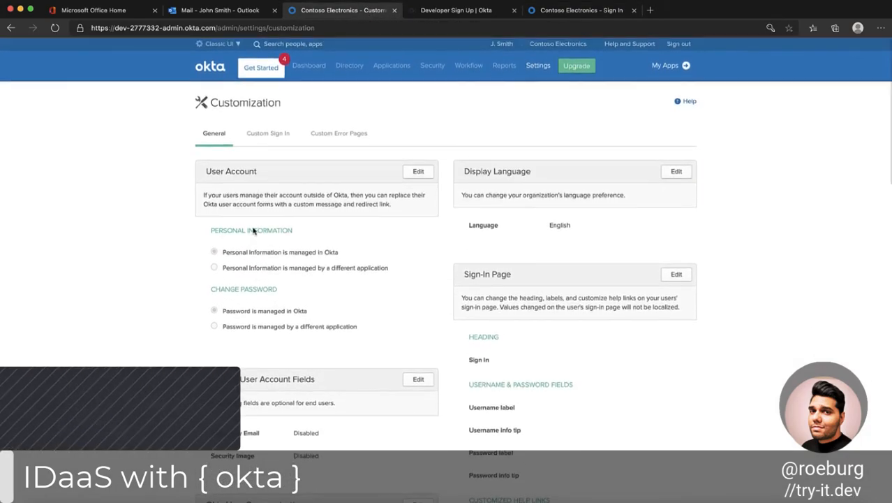
mouse_move(432, 66)
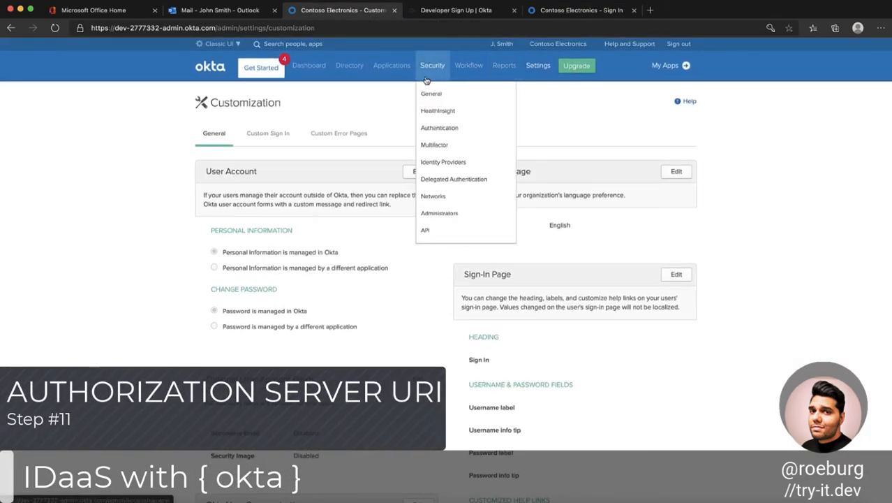
click(432, 233)
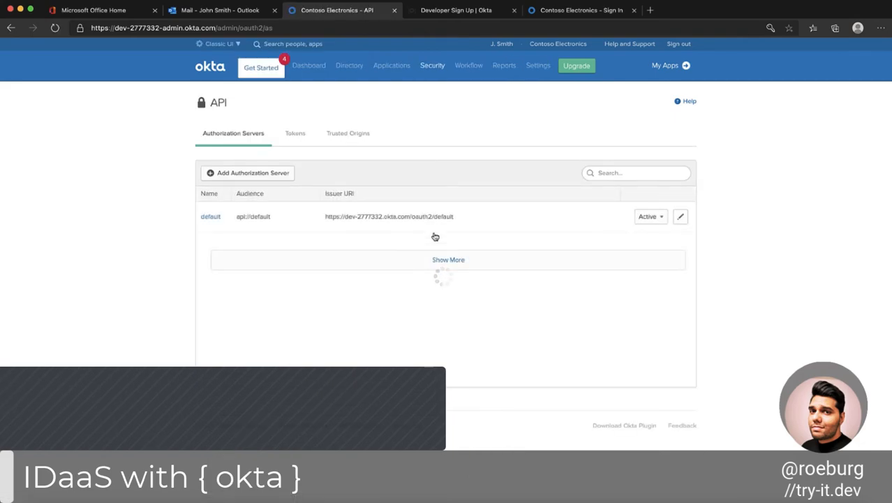
click(681, 221)
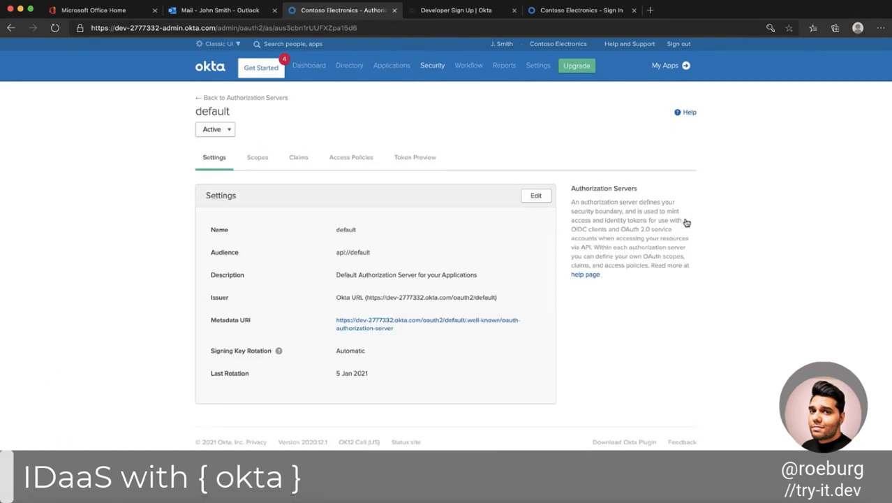
click(535, 199)
click(482, 299)
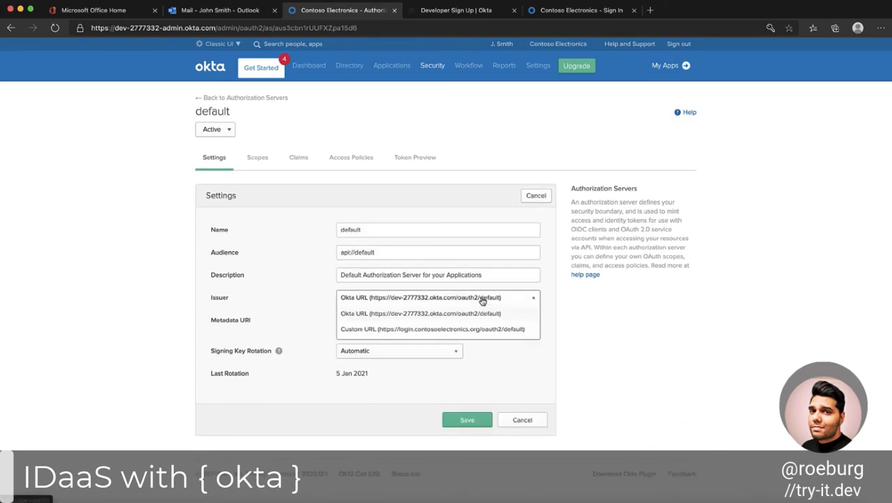
click(462, 329)
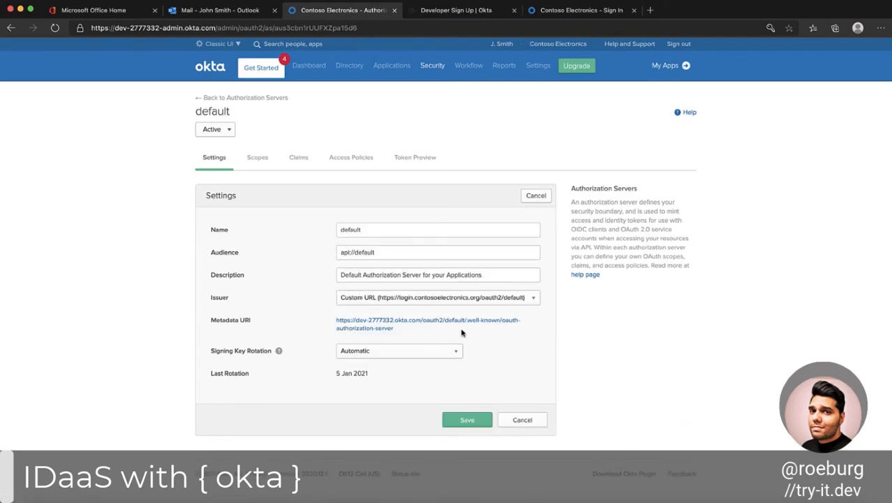
click(467, 420)
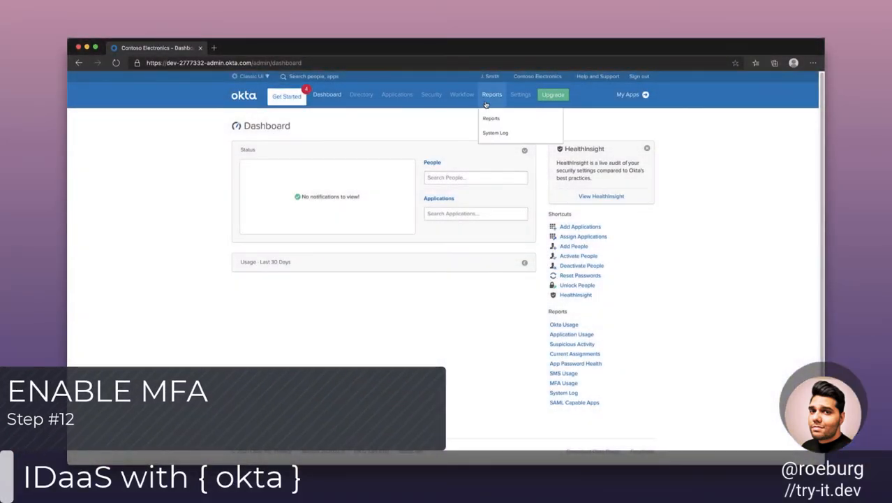
Activate the Google Authenticator factor type in the organization's multifactor security settings.
mouse_move(440, 102)
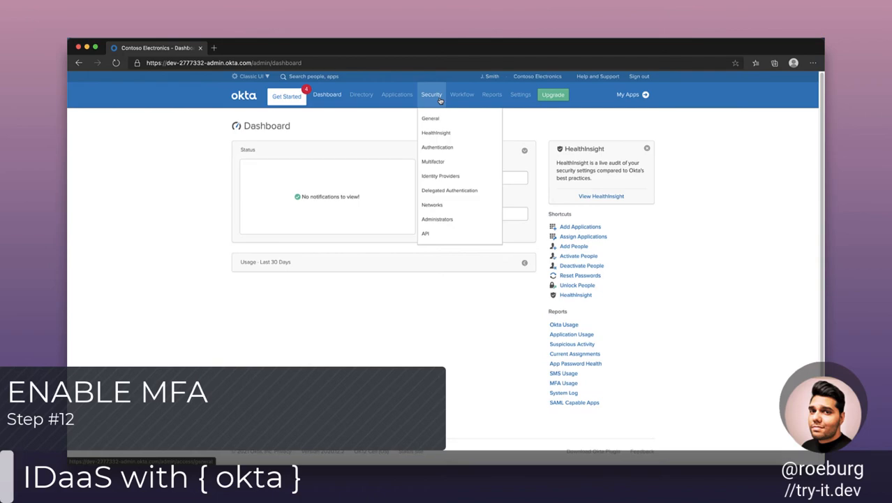
click(449, 169)
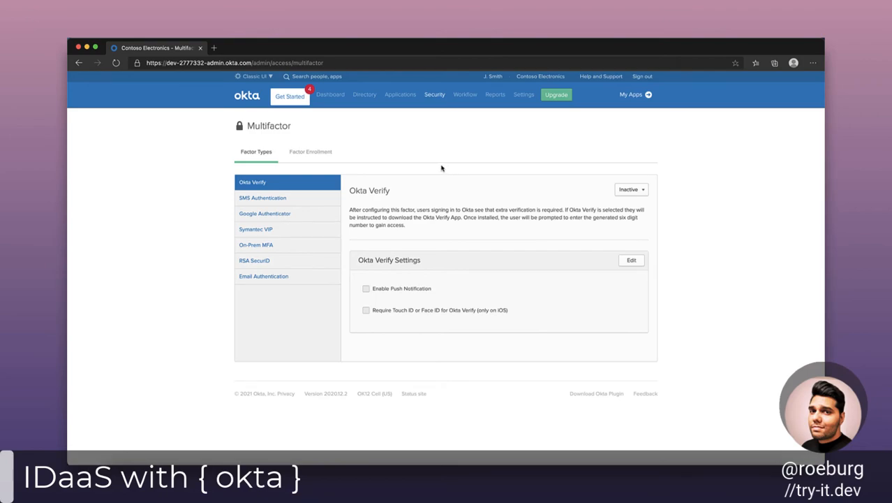
click(309, 215)
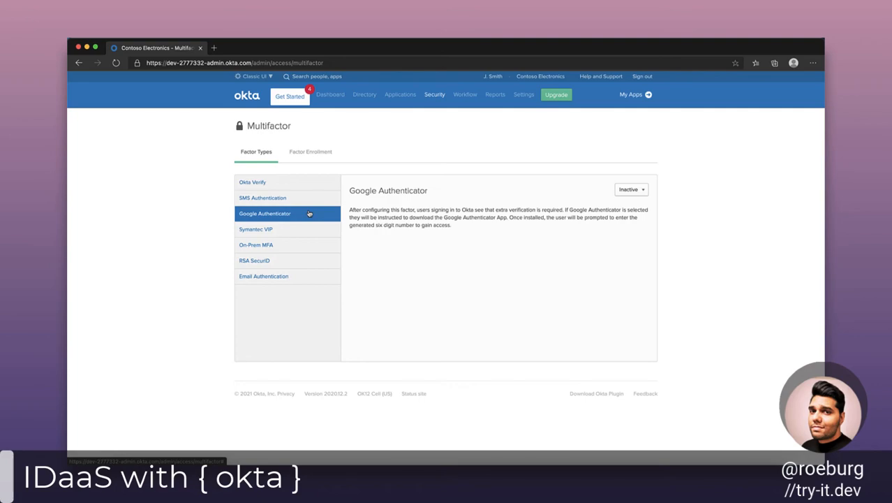
click(630, 189)
click(636, 206)
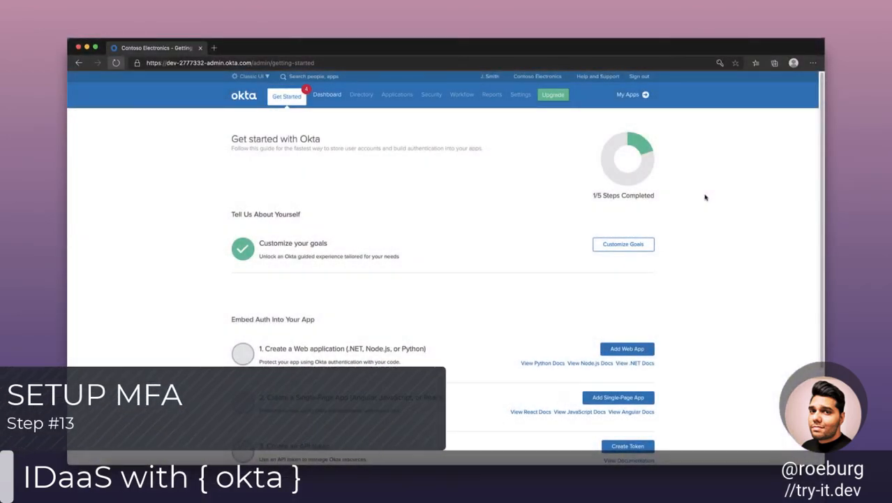
Go to the end-user portal's account settings and check the Extra Verification section.
click(628, 94)
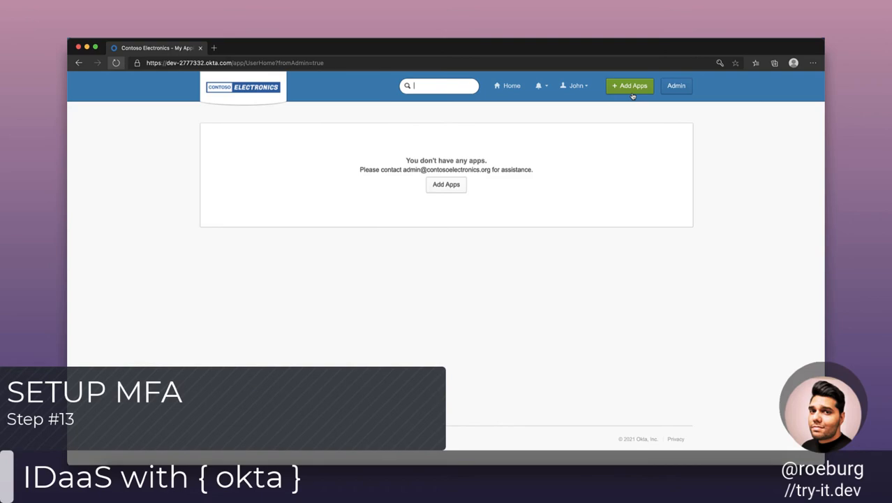
click(572, 86)
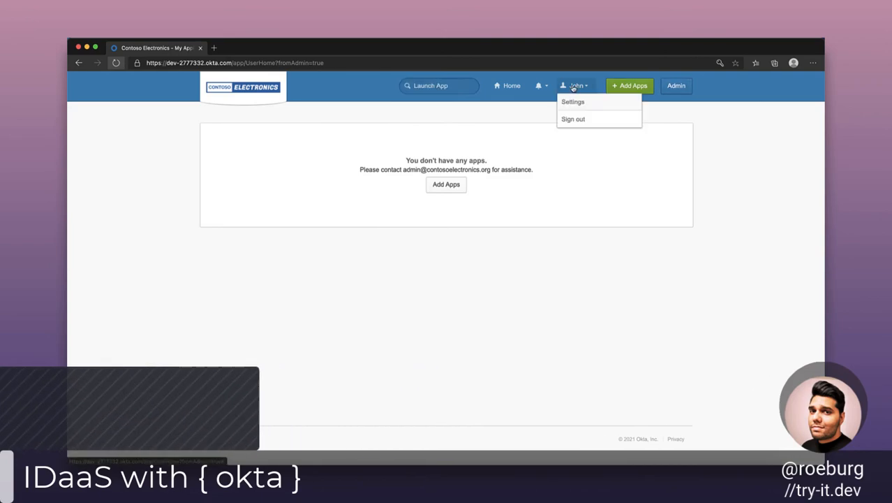
click(573, 103)
scroll(374, 219, down, 5)
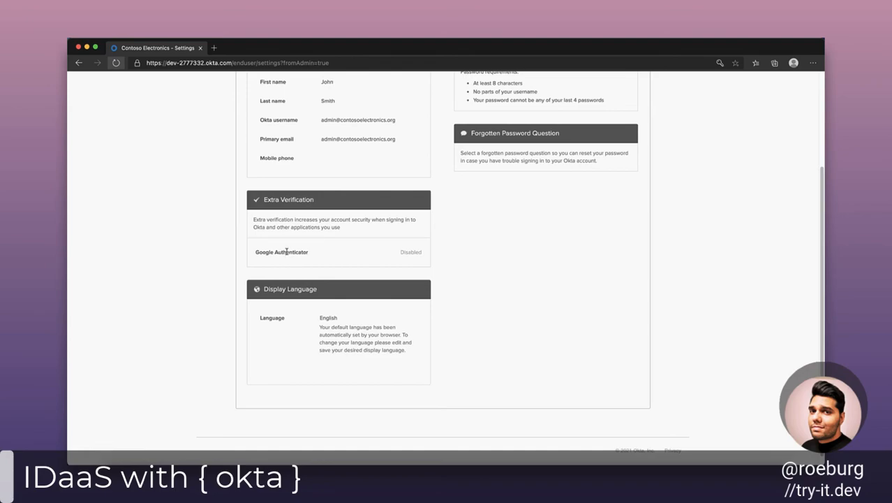
scroll(151, 157, up, 5)
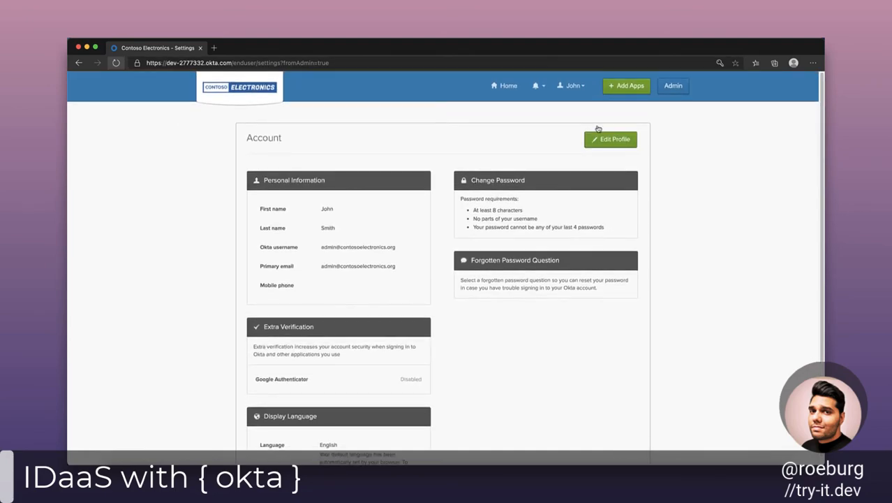
Unlock profile editing in the account settings by verifying with the account password.
click(615, 139)
click(447, 254)
click(445, 264)
click(357, 280)
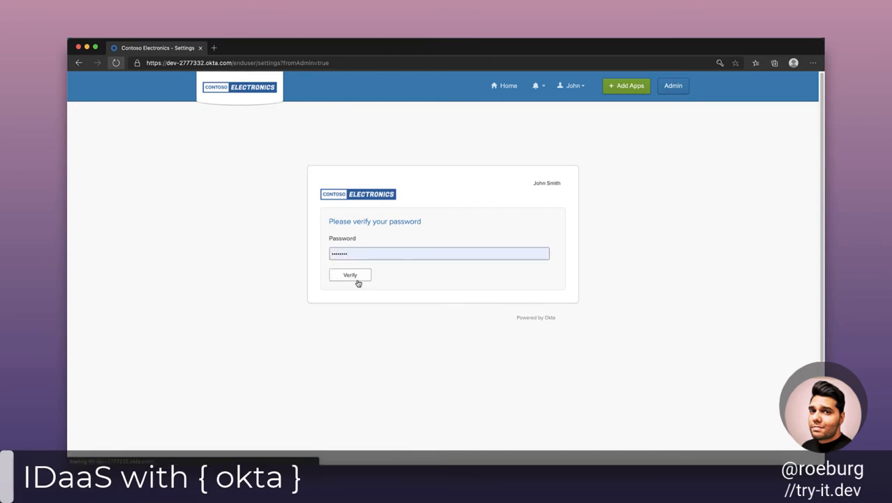
Start the Google Authenticator setup under Extra Verification for an Android device and continue past the barcode to the code entry.
scroll(359, 280, down, 3)
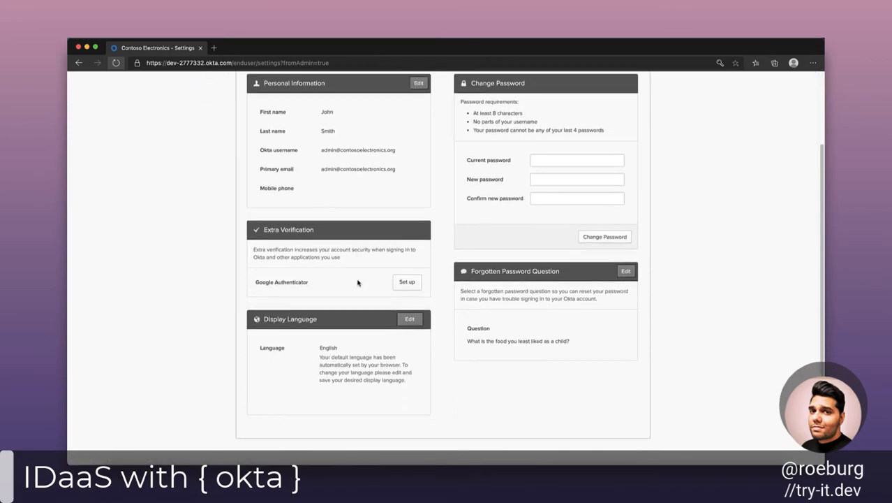
click(417, 285)
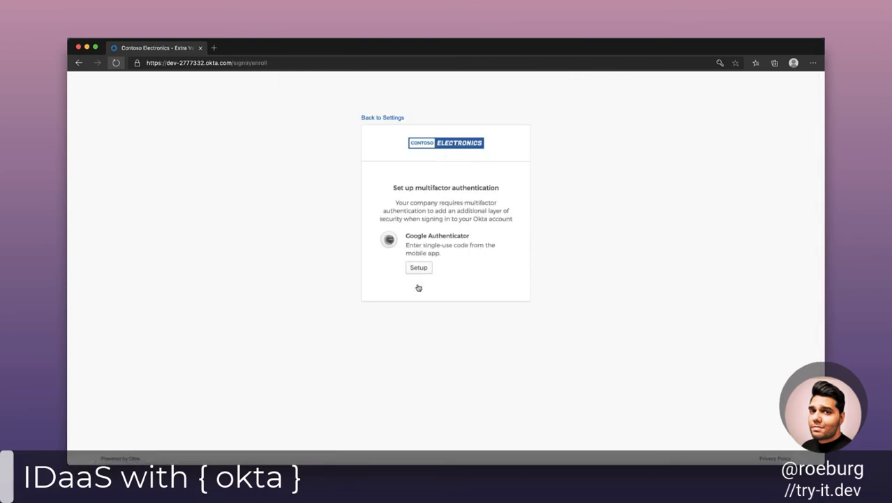
click(416, 270)
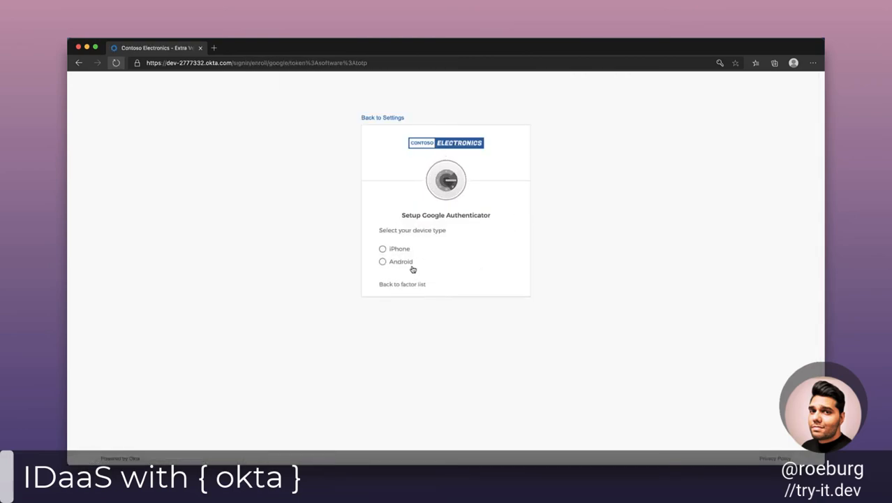
click(411, 263)
click(464, 341)
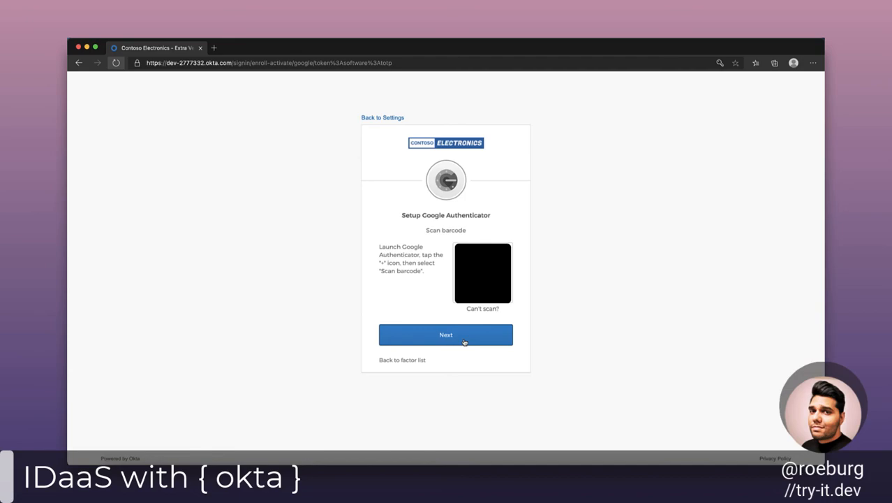
click(464, 341)
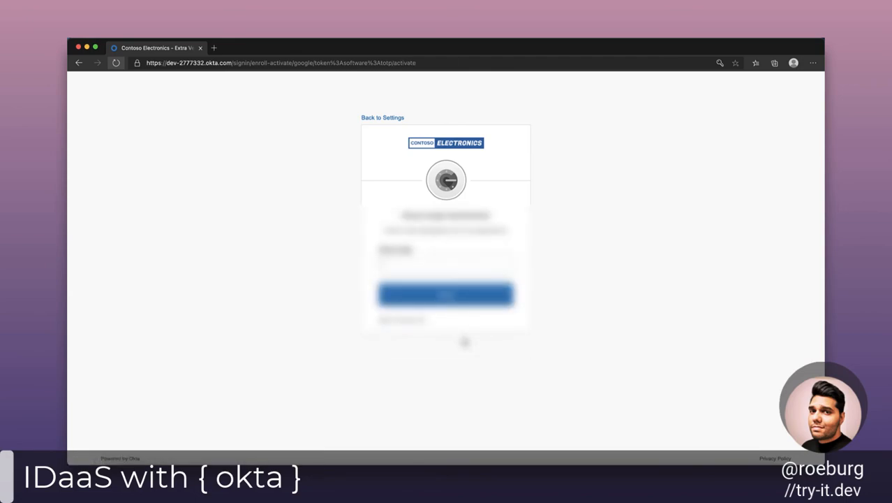
Enter the verification code from Google Authenticator and verify it to complete the enrollment.
text(???)
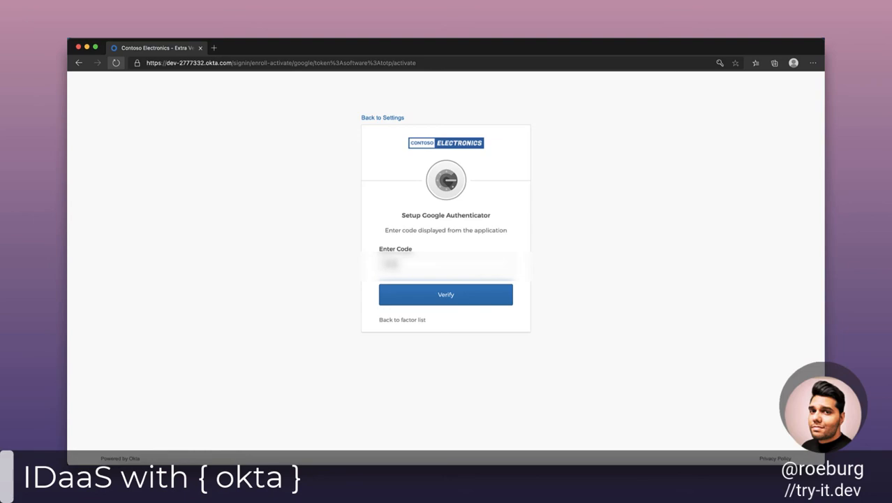
text(???)
click(474, 298)
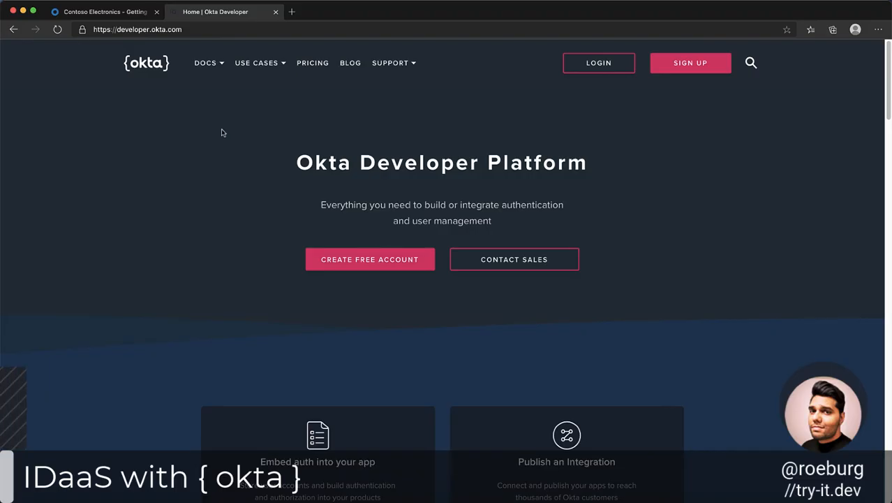
Open the Get Started documentation on the Okta developer site and go to its Node.js resources.
mouse_move(218, 66)
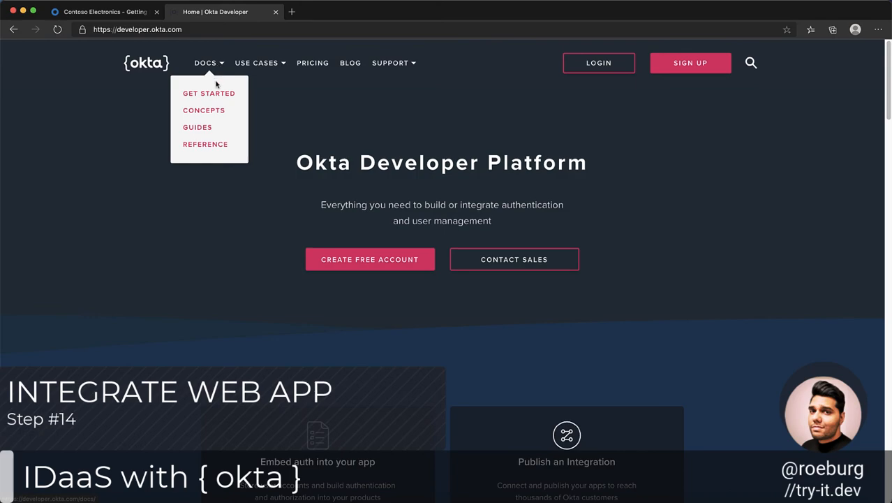
click(215, 98)
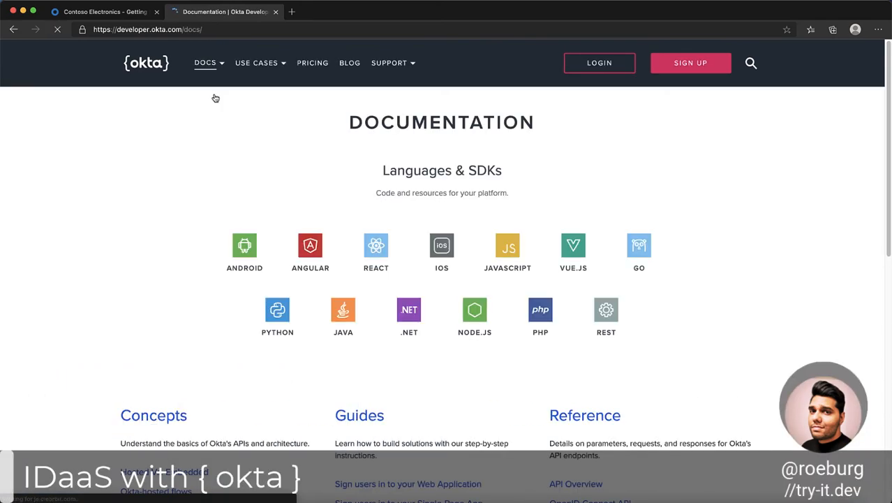
click(485, 314)
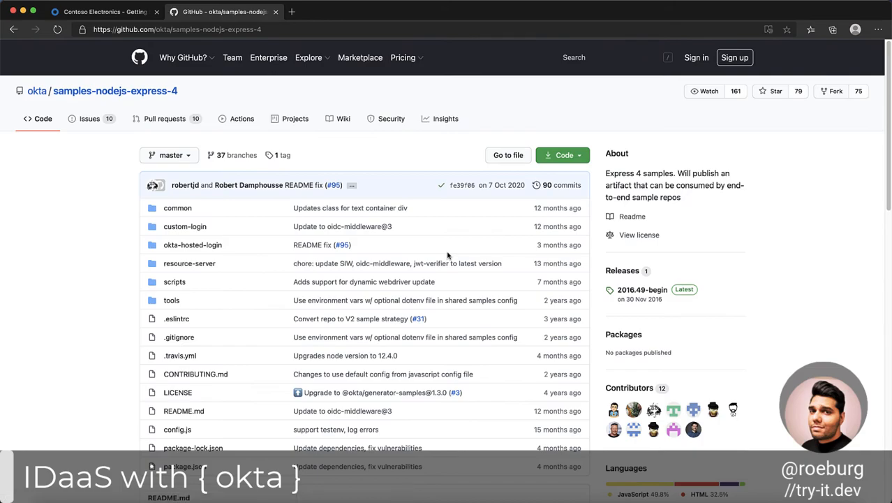
Take the HTTPS clone URL of okta/samples-nodejs-express-4 from GitHub and clone the repository into the okta workspace folder in Terminal.
click(563, 155)
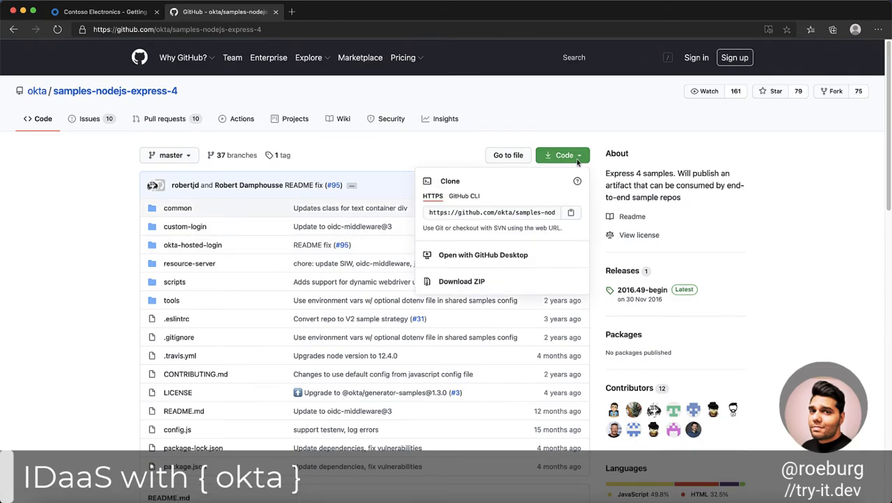
key(ctrl+Up)
click(574, 213)
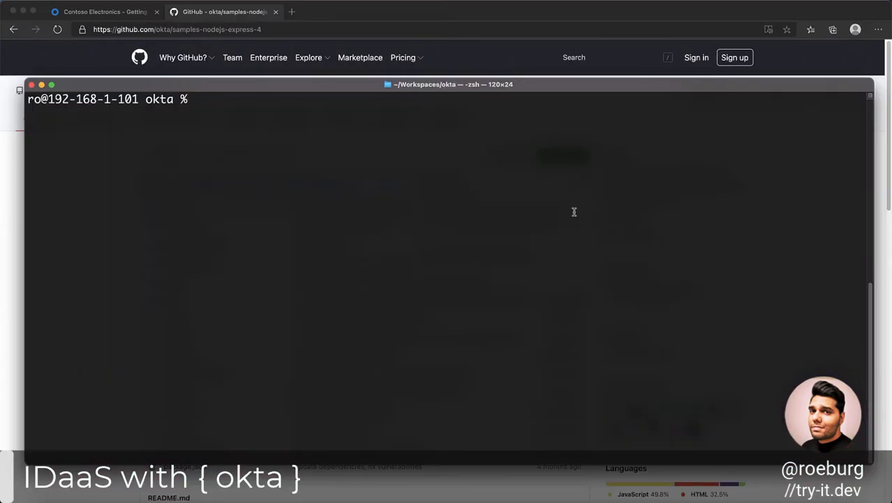
text(git clone)
key(super+v)
key(Return)
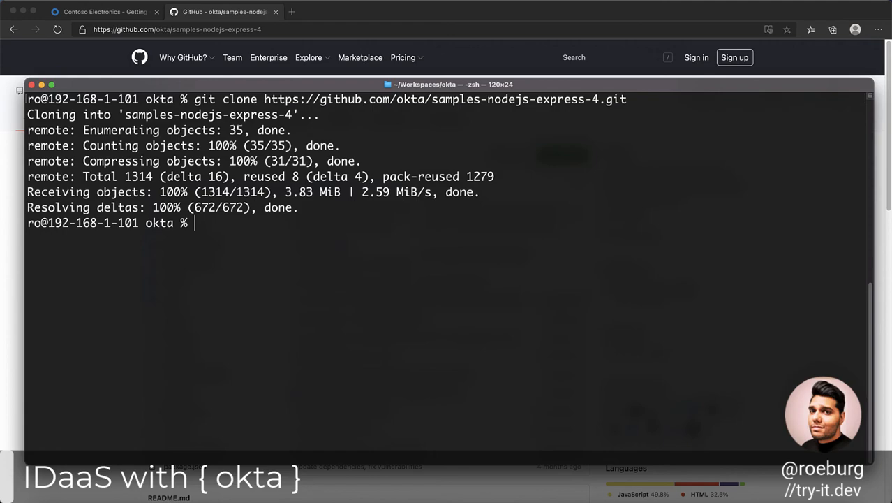
Open the okta folder in Visual Studio Code with code . and create a testenv file in samples-nodejs-express-4 holding the copied contents.
key(Return)
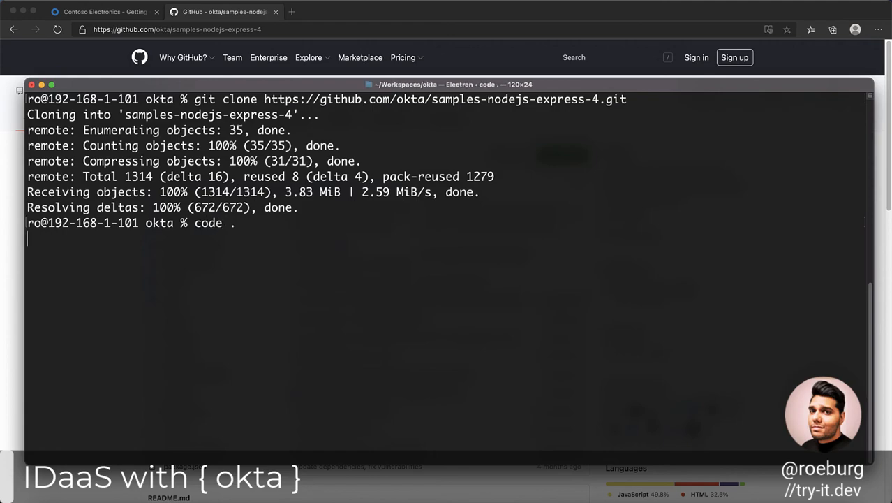
right_click(232, 115)
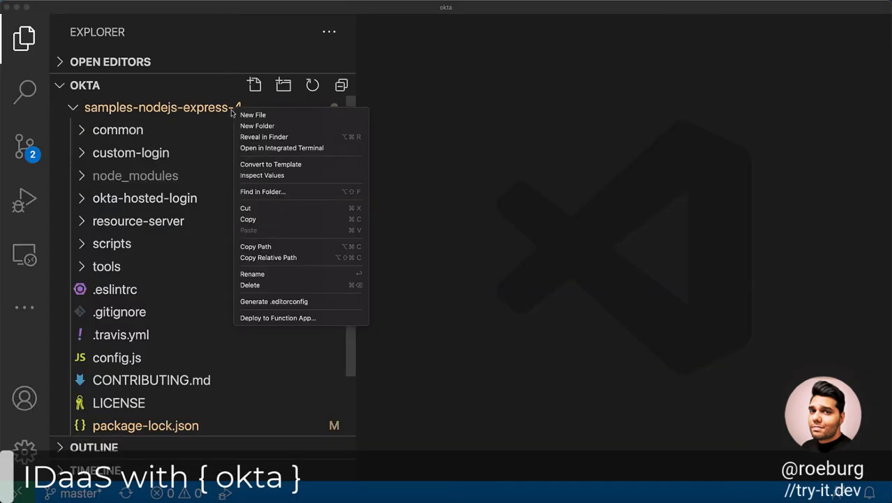
click(249, 117)
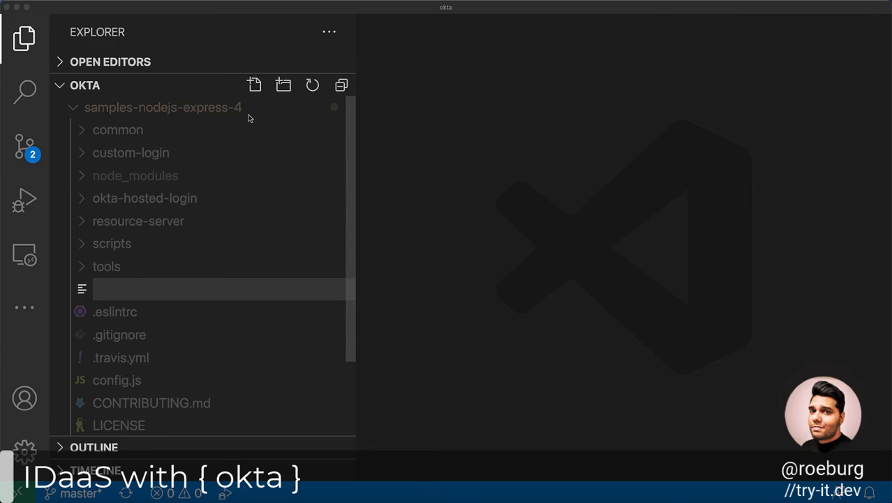
click(241, 291)
text(testenv)
key(Return)
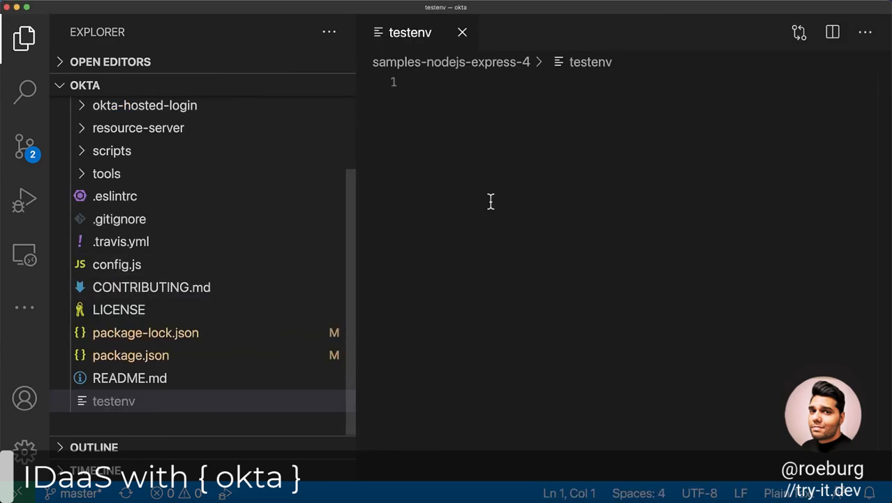
key(super+v)
drag(354, 210, 261, 211)
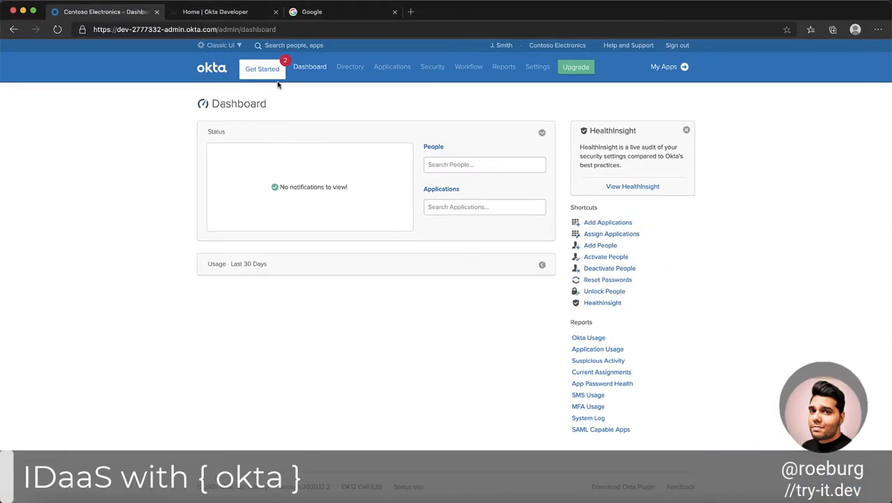
Create a new application integration in the Okta admin console with the Web platform and OpenID Connect sign-on method.
click(392, 67)
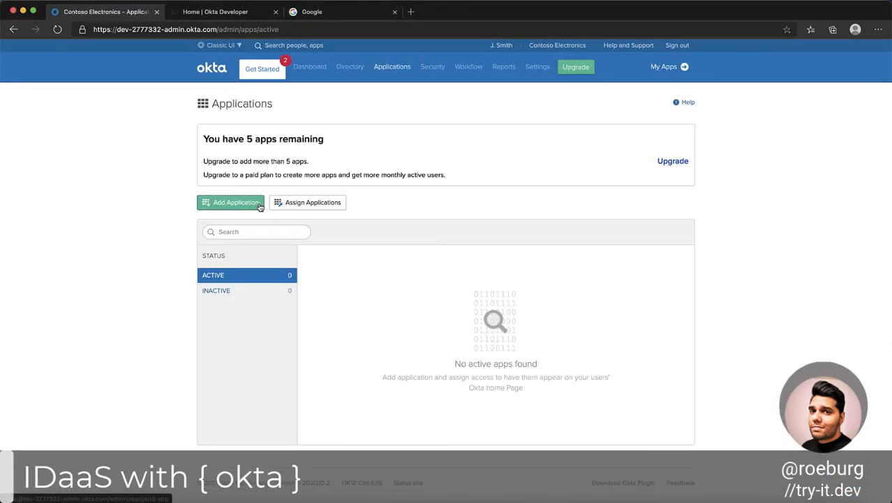
click(260, 207)
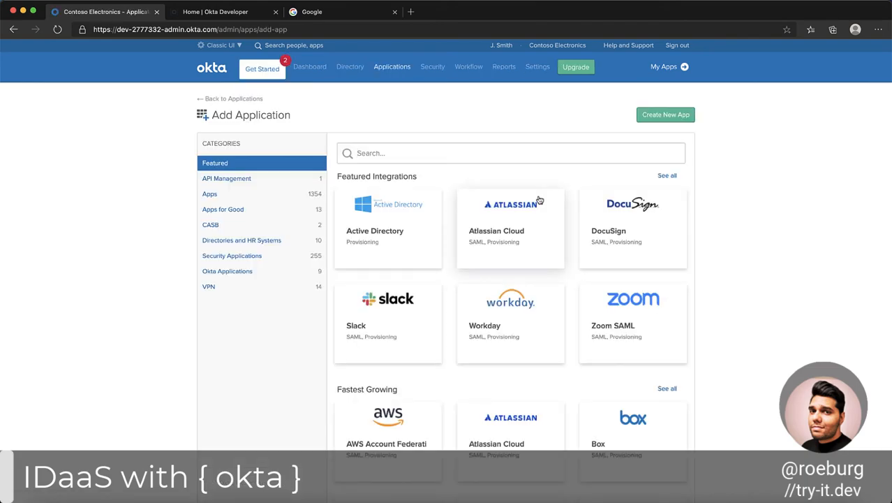
click(689, 114)
click(450, 283)
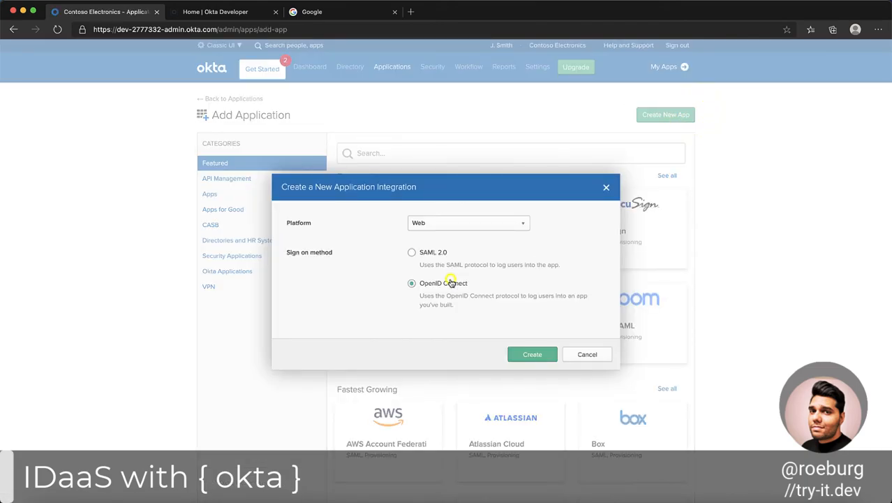
click(551, 354)
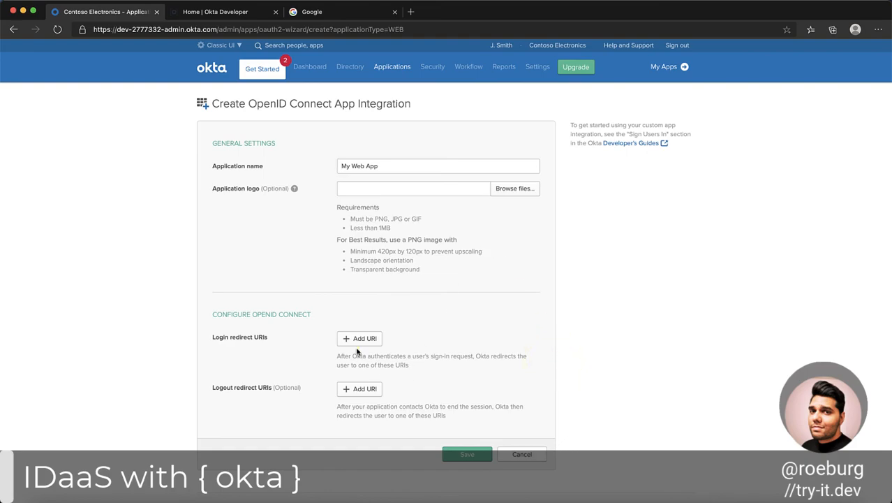
click(358, 338)
text(ht)
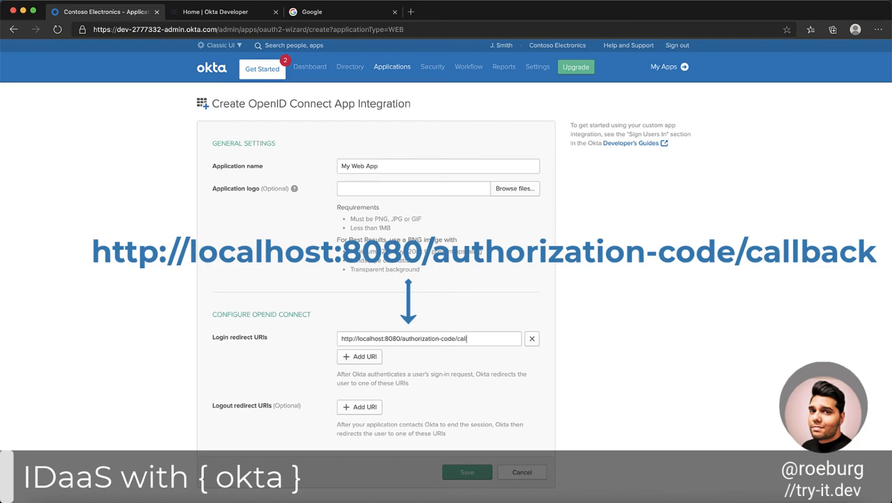
click(468, 473)
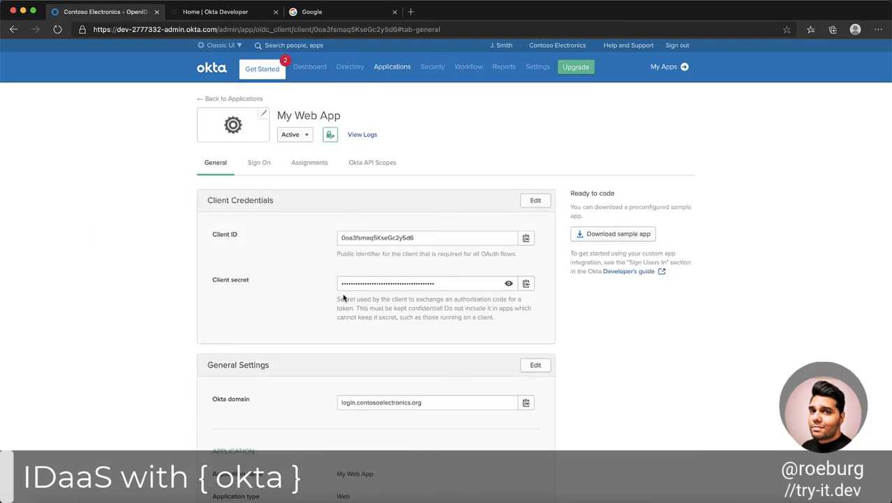
Assign My Web App to the first listed group in its group assignments and finish the assignment.
click(305, 163)
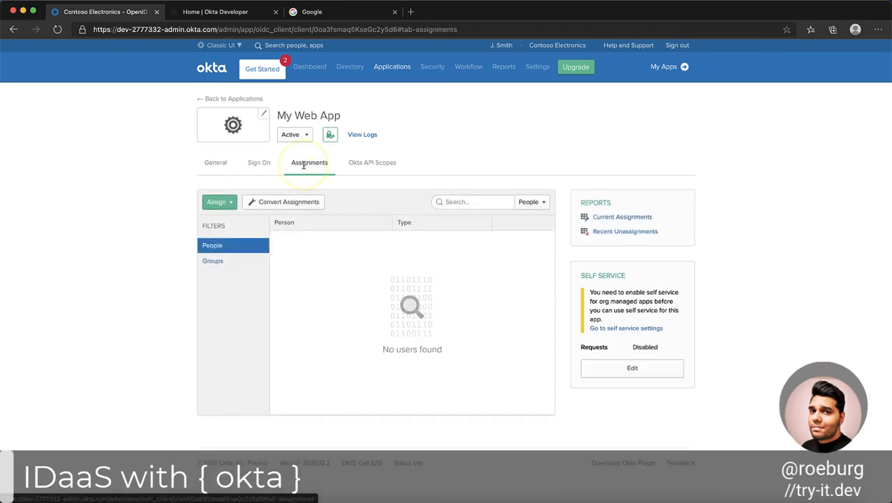
click(222, 260)
click(225, 202)
click(238, 240)
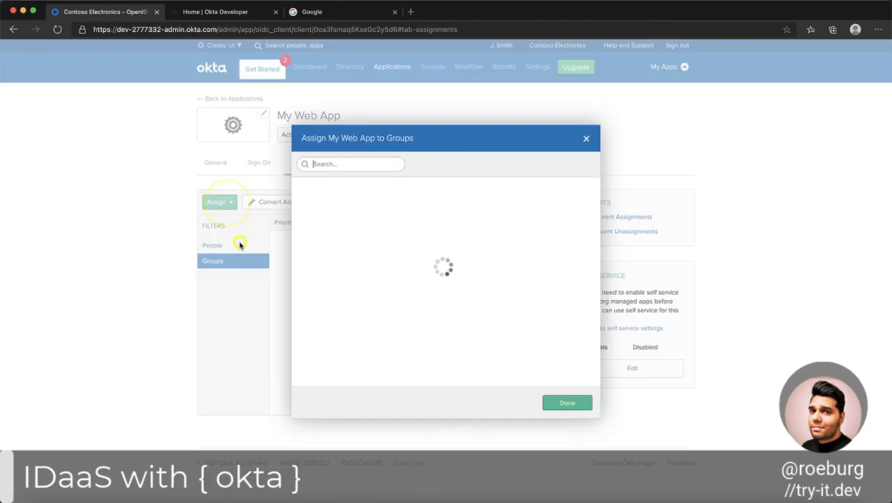
click(583, 193)
click(567, 403)
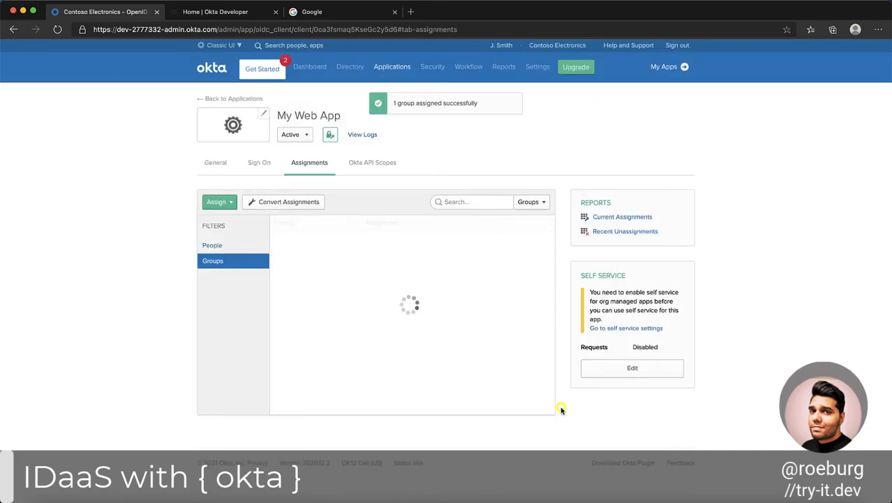
Copy My Web App's client ID from its general settings and paste it as the CLIENT_ID value in testenv in Visual Studio Code.
click(216, 163)
click(526, 238)
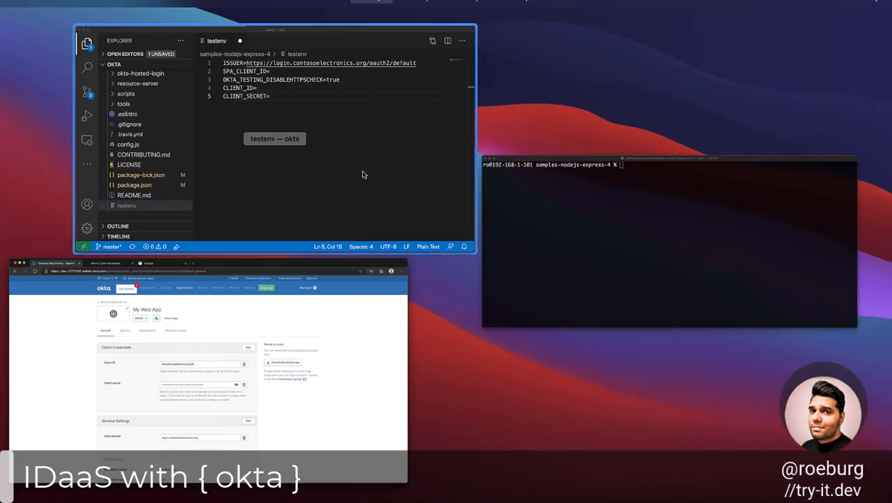
click(271, 88)
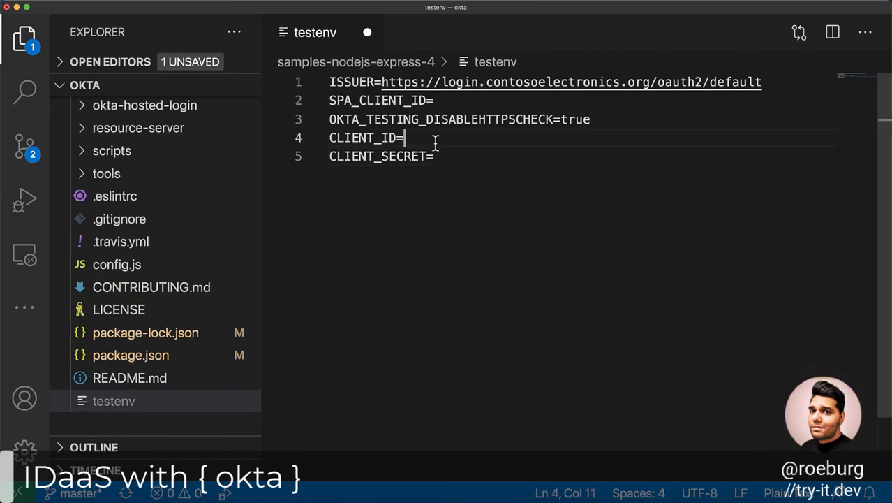
key(super+v)
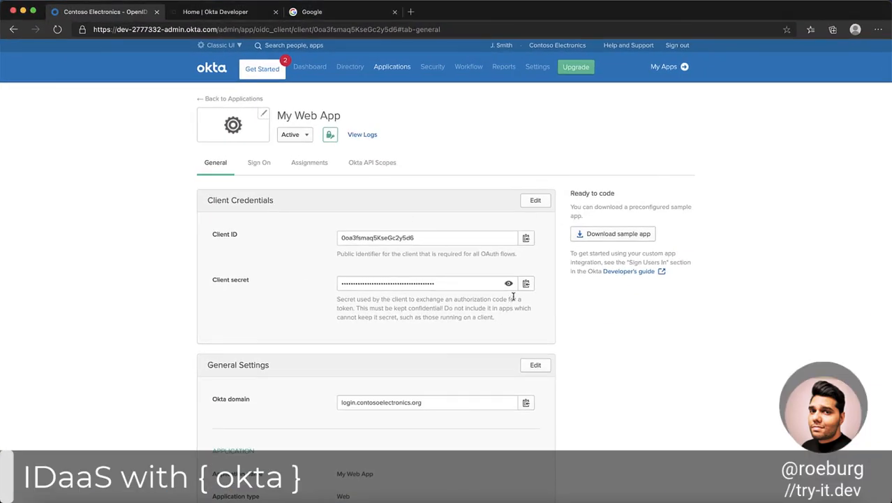
Copy My Web App's client secret from Okta, paste it as the CLIENT_SECRET value in testenv, and save the file.
click(526, 283)
click(478, 166)
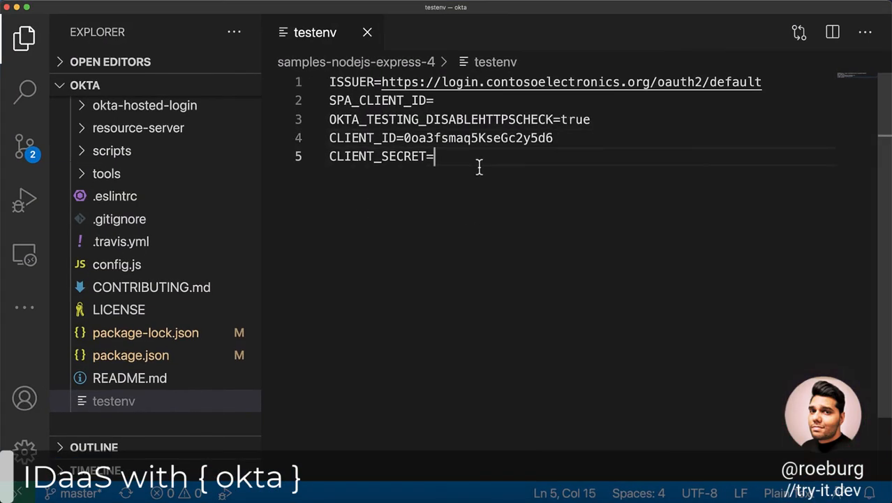
key(super+v)
key(super+s)
Switch to Terminal and run npm install in the samples-nodejs-express-4 folder.
key(ctrl+Up)
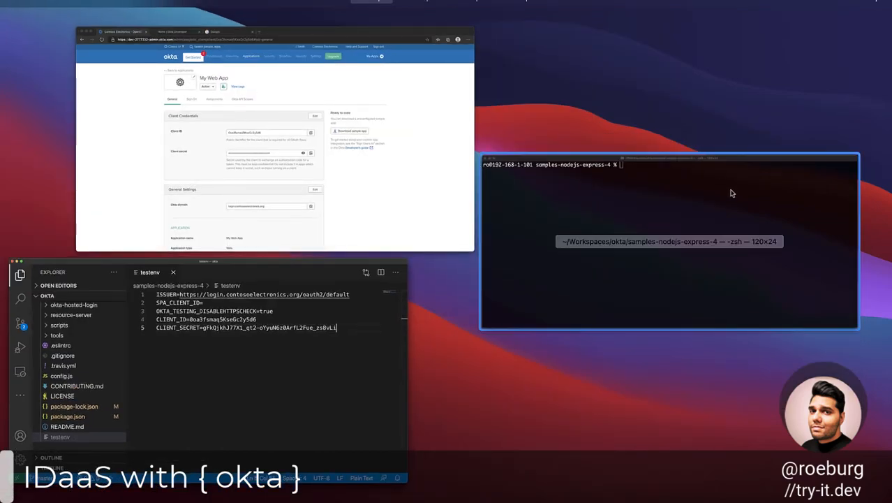
click(728, 201)
text(npm install)
key(Return)
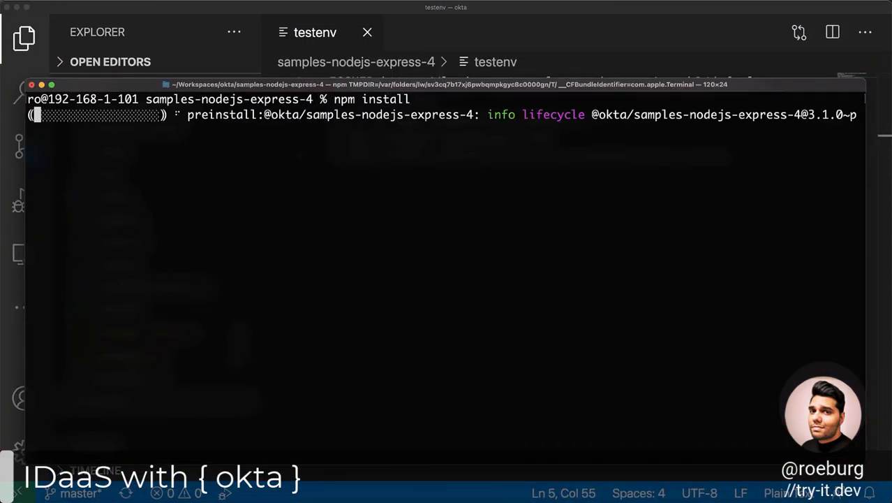
Open package.json in Visual Studio Code and copy the okta-hosted-login-server script name.
click(691, 37)
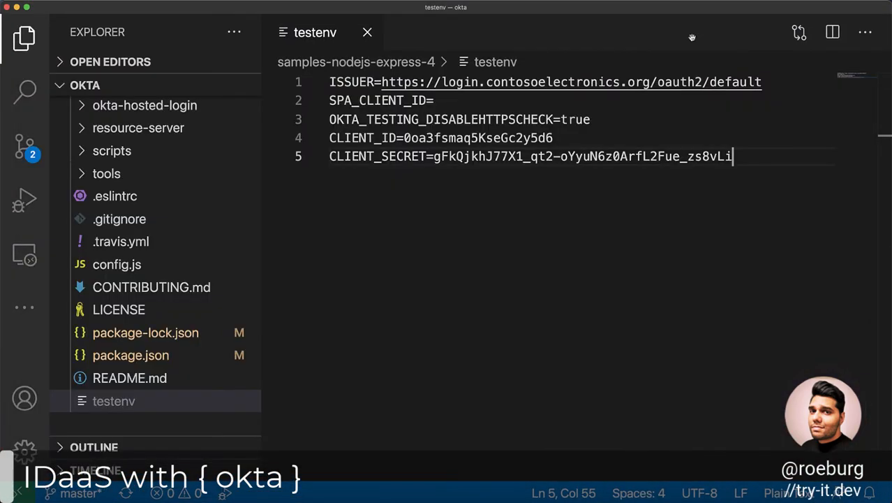
click(161, 357)
right_click(535, 367)
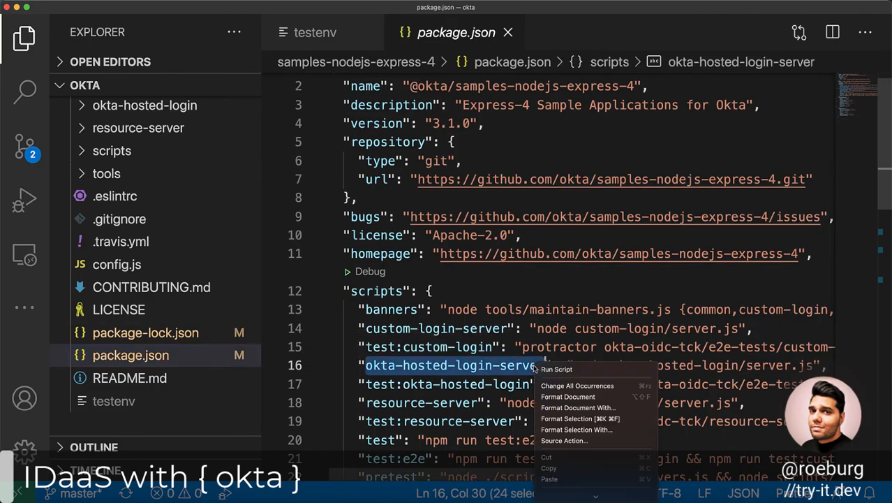
click(548, 467)
Start the sample server in Terminal with npm run okta-hosted-login-server.
key(ctrl+Up)
click(542, 311)
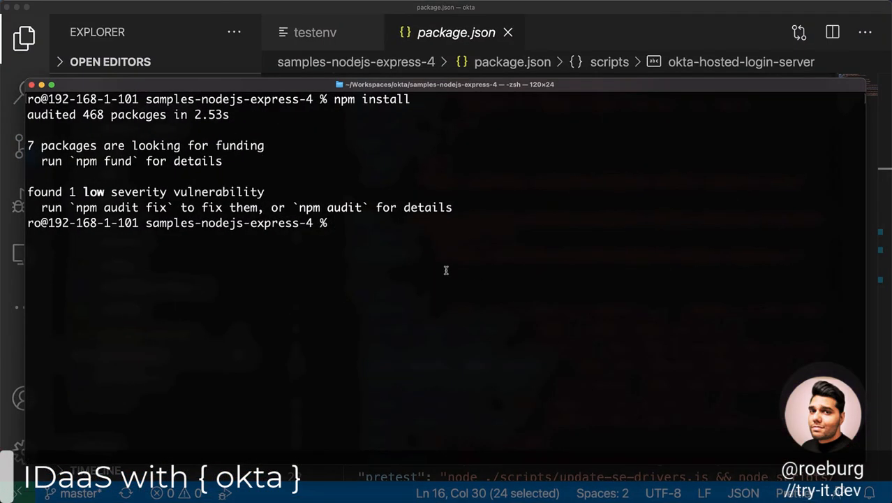
text(npm run)
key(super+v)
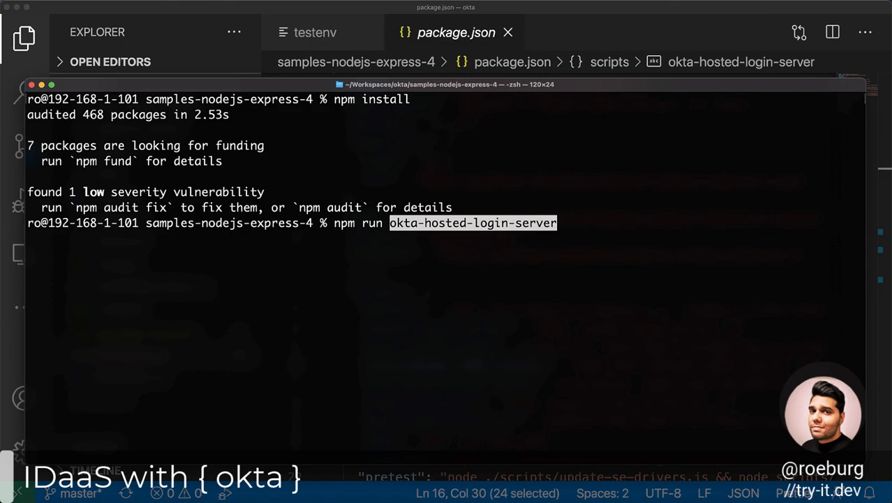
key(Return)
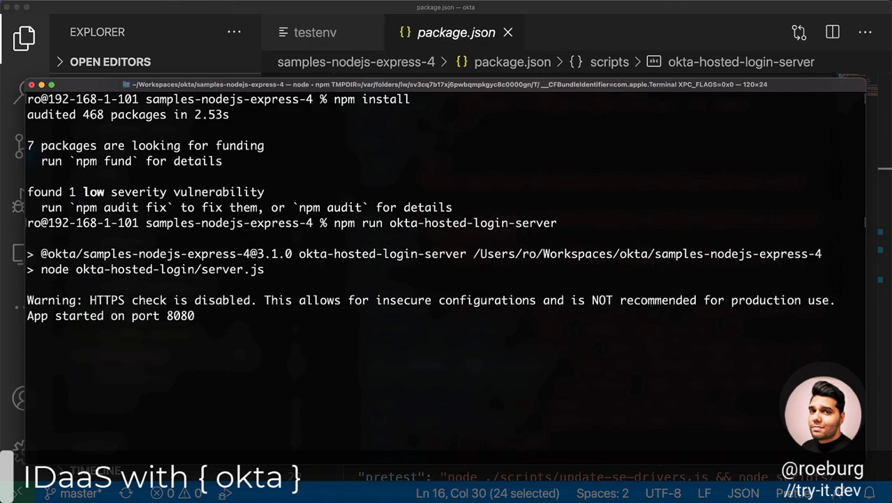
Switch to the browser and load localhost:8080 in the Google tab.
key(ctrl+Up)
click(388, 167)
click(369, 15)
click(363, 30)
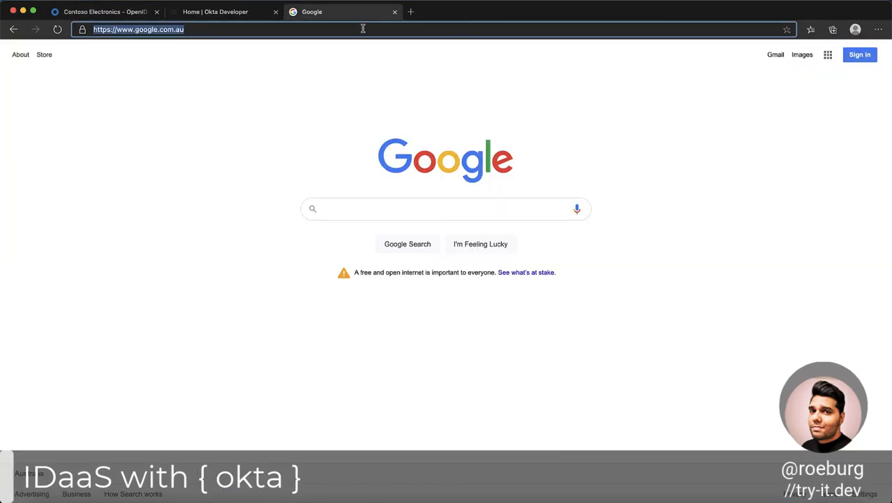
text(loc)
key(Return)
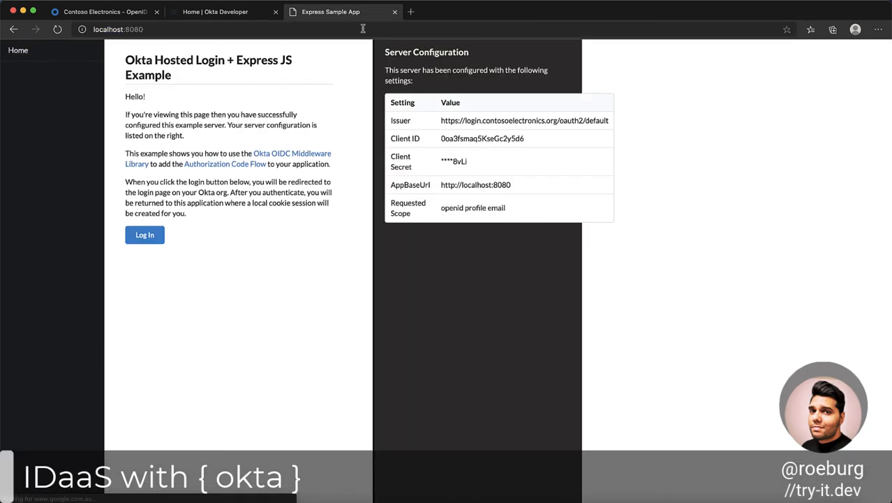
Log in to the Express sample app through Okta and open the My Profile page.
click(160, 237)
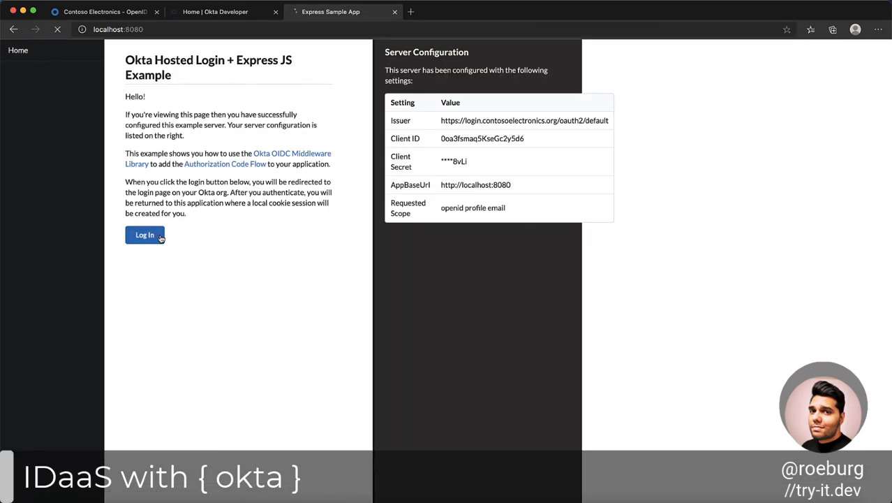
click(45, 82)
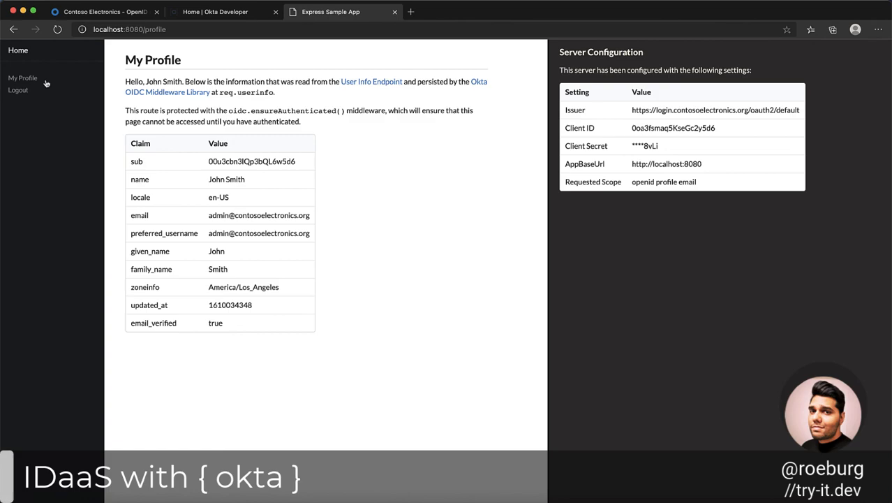